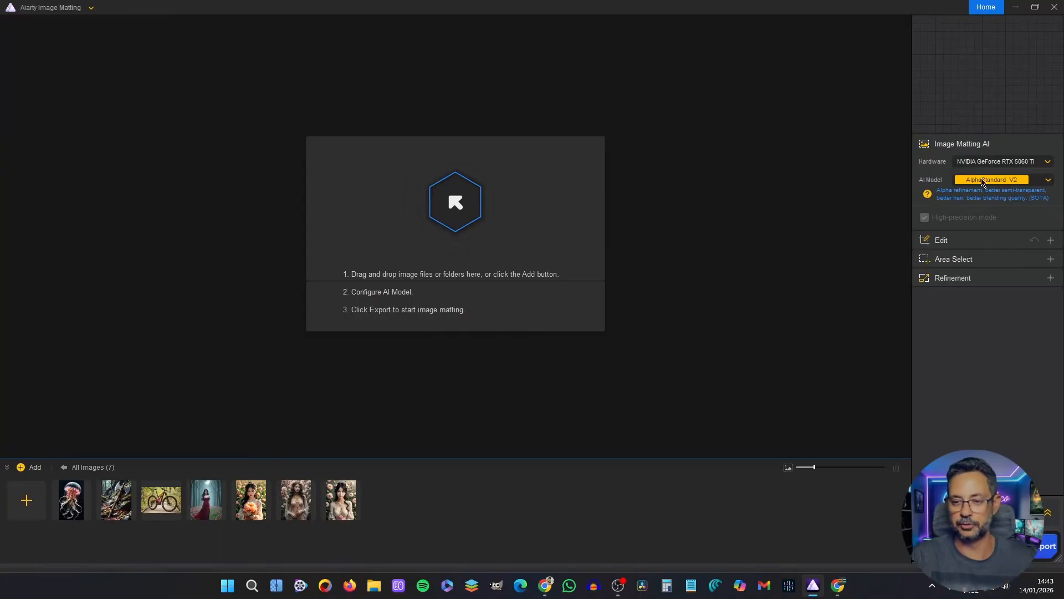
# - Review the available AI matting models and the description of the selected AlphaStandard V2 model
pyautogui.click(1052, 180)
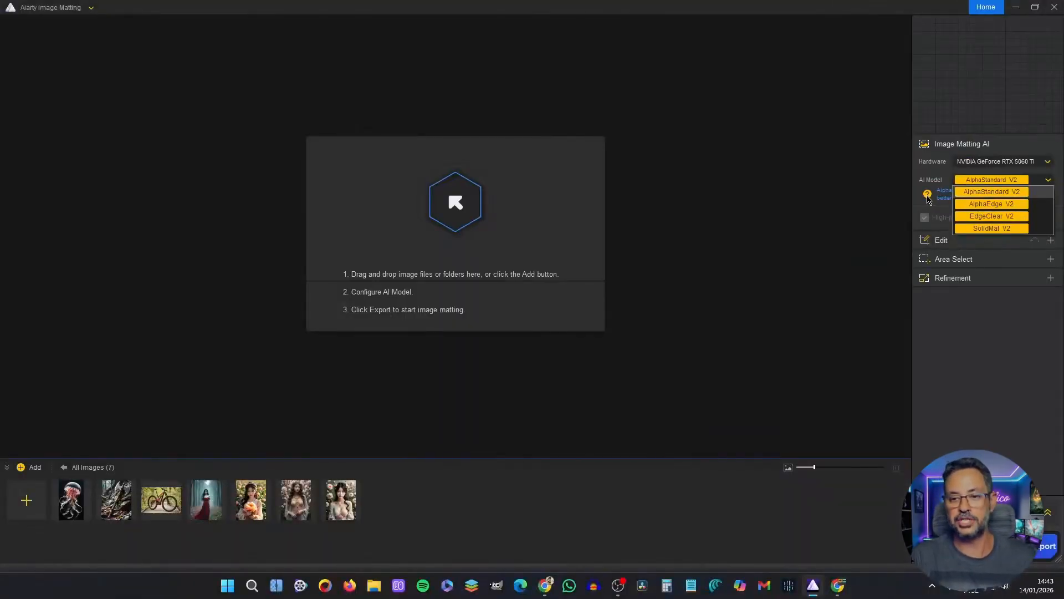
pyautogui.click(928, 198)
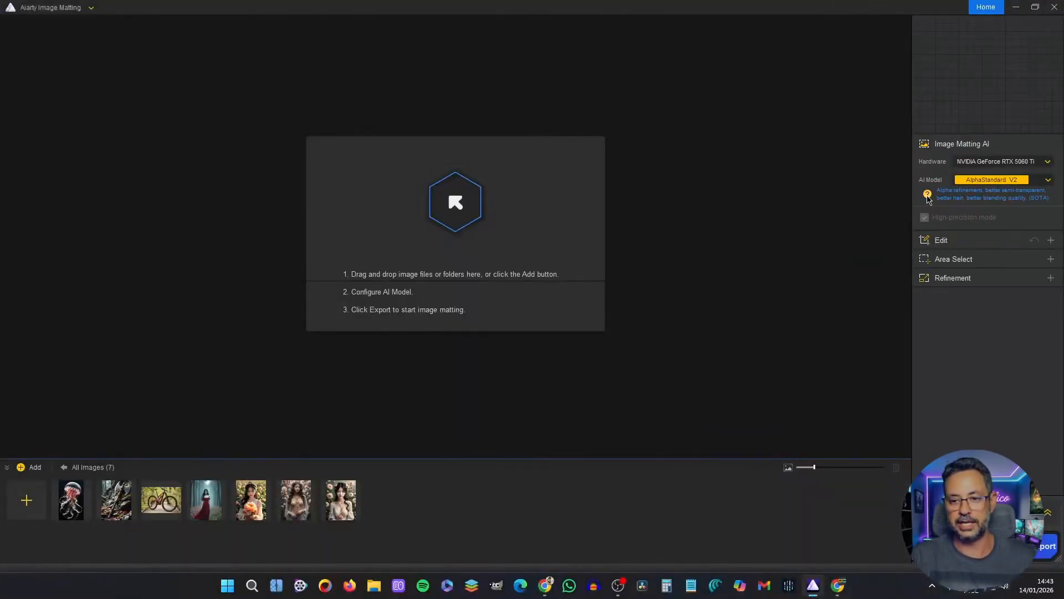
pyautogui.click(927, 195)
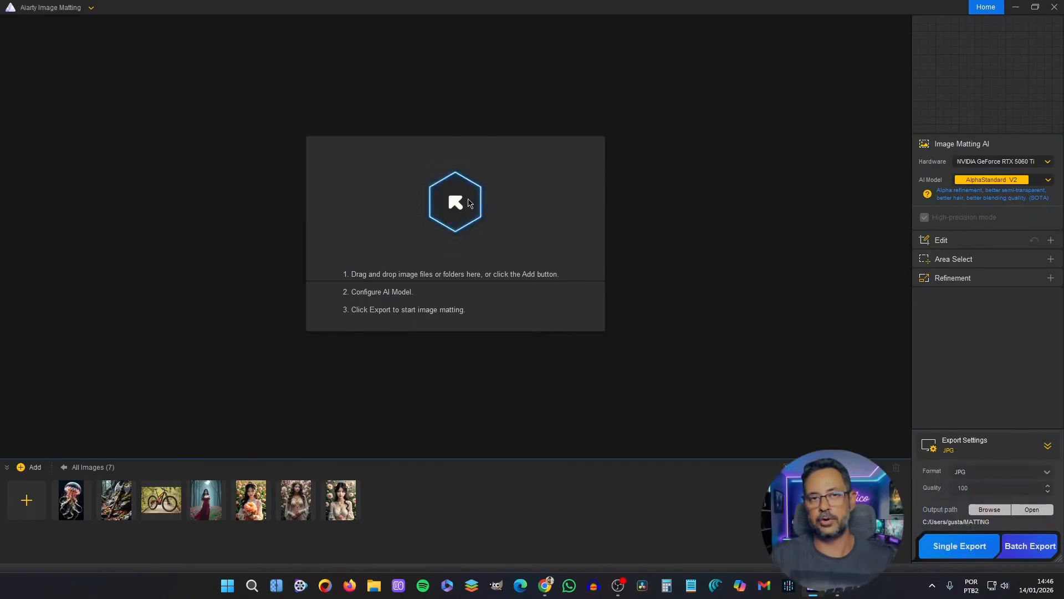
# - Add image 31 from the Downloads folder, remove its background with AlphaStandard V2 and compare the cutout with the original
pyautogui.click(469, 203)
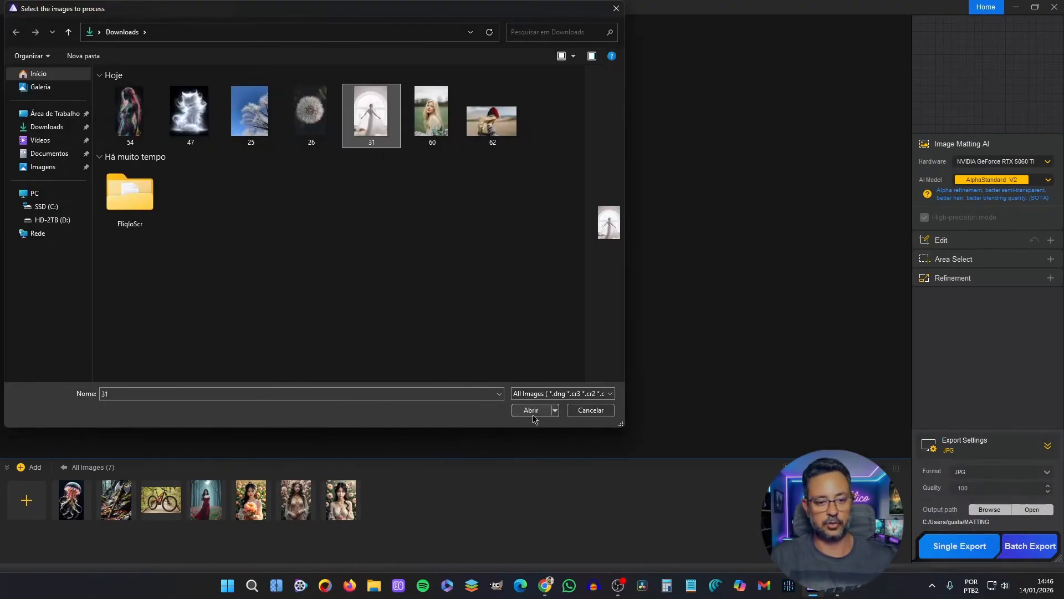
pyautogui.click(532, 410)
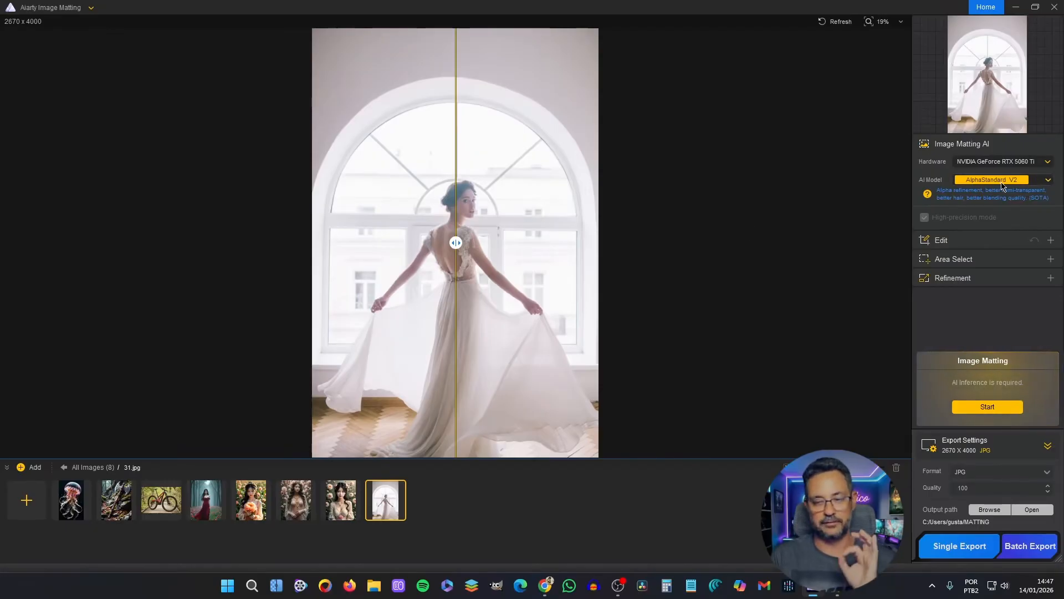
pyautogui.click(992, 407)
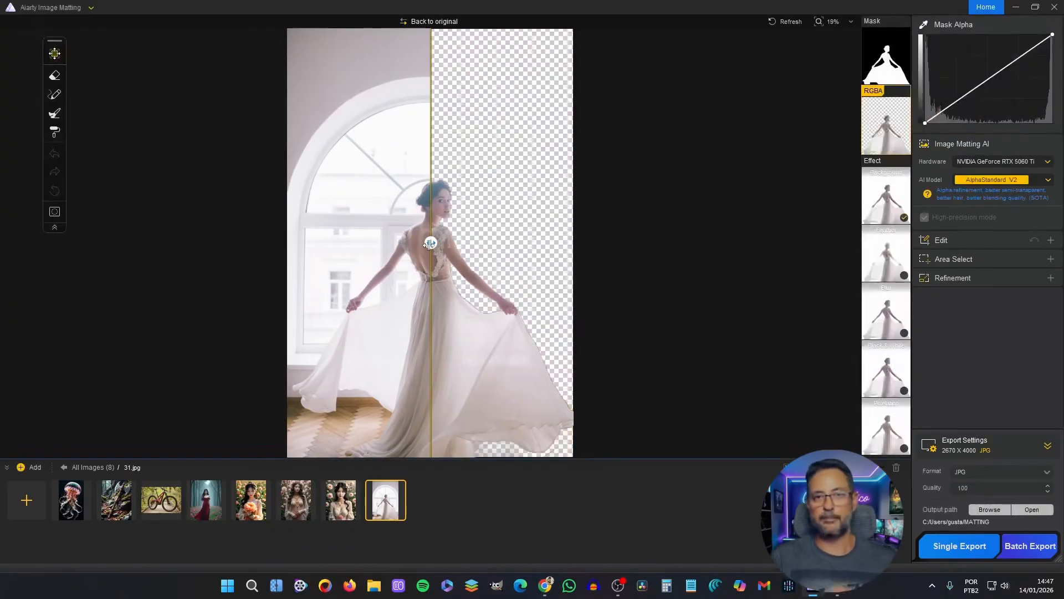
pyautogui.moveTo(430, 243); pyautogui.dragTo(589, 244)
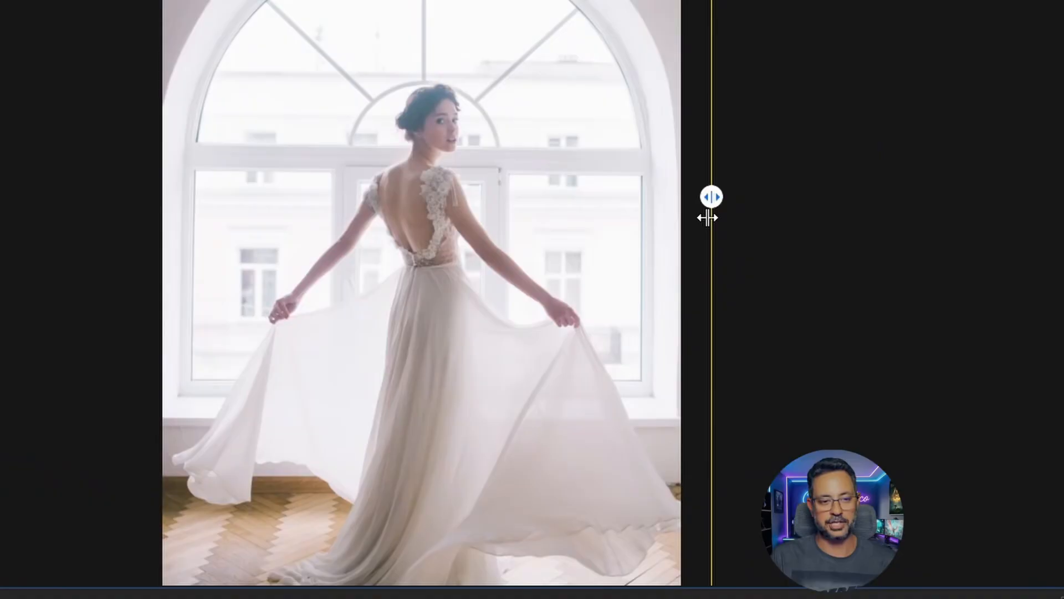
pyautogui.moveTo(707, 217); pyautogui.dragTo(111, 240)
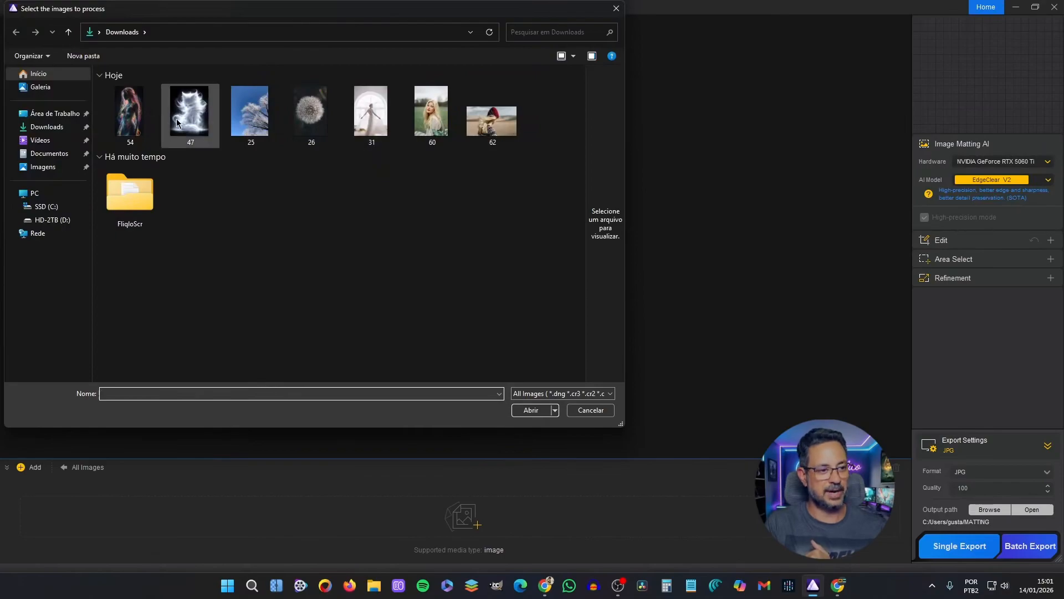
# - Load image 54 from the Downloads folder as the picture to process
pyautogui.click(131, 111)
pyautogui.click(531, 409)
pyautogui.moveTo(310, 244); pyautogui.dragTo(464, 240)
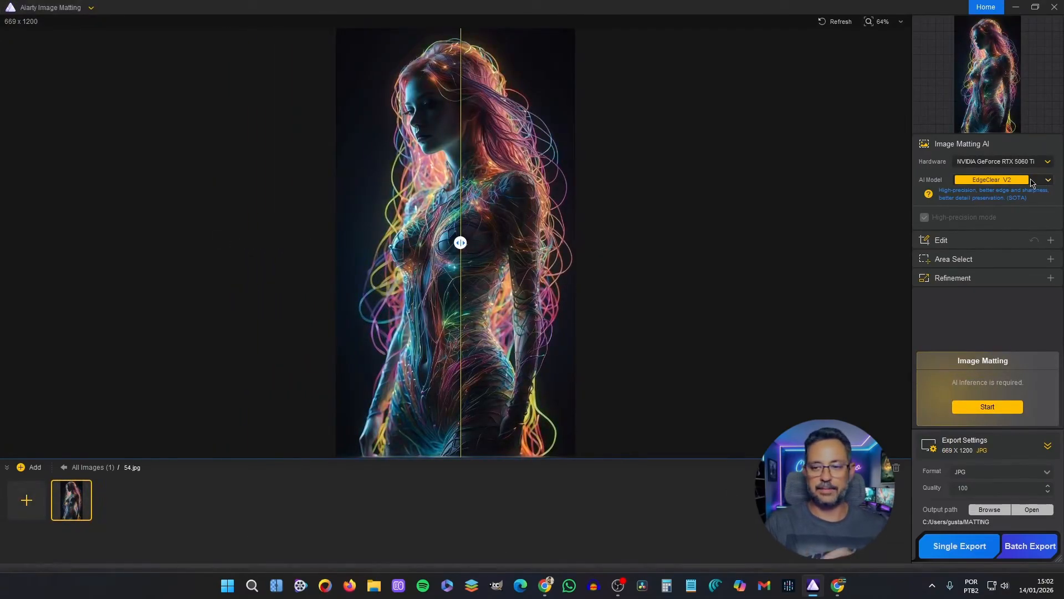
# - Cut out the woman in image 54 with the SolidMat V2 model and compare the cutout with the original
pyautogui.click(1032, 183)
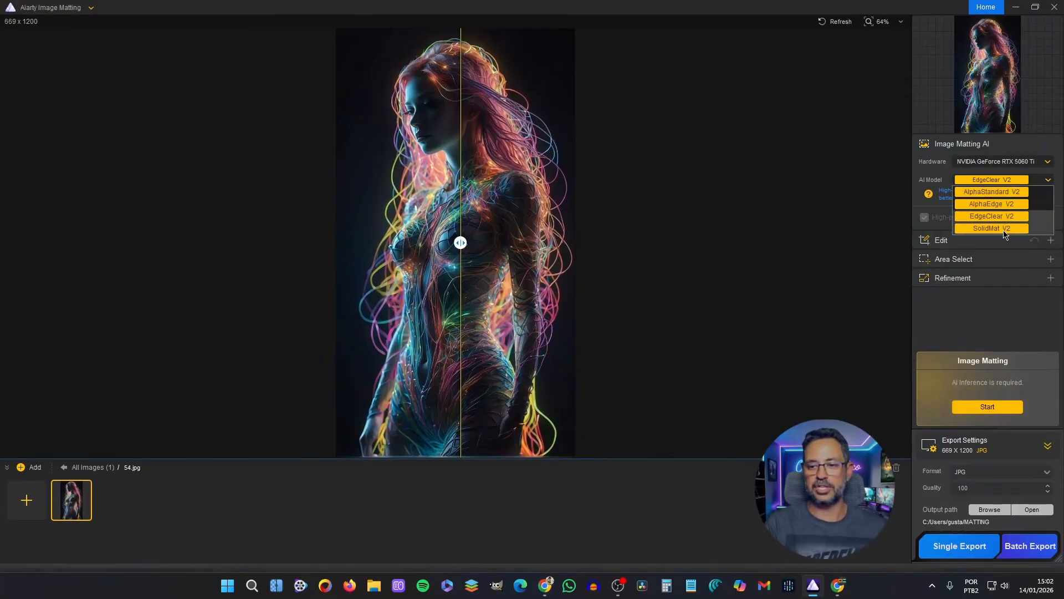
pyautogui.click(1005, 231)
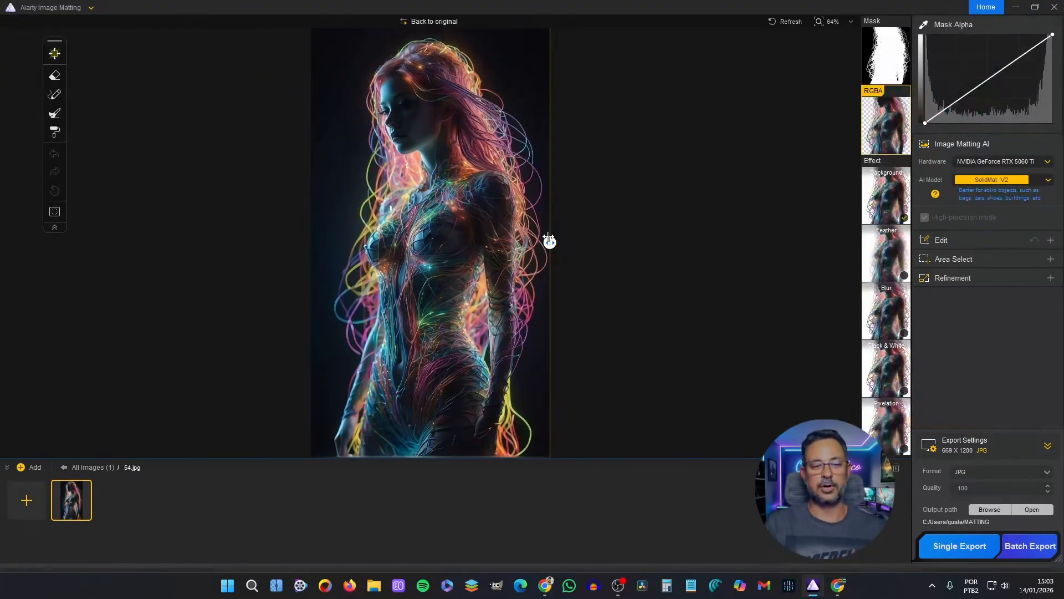
pyautogui.moveTo(550, 242); pyautogui.dragTo(319, 244)
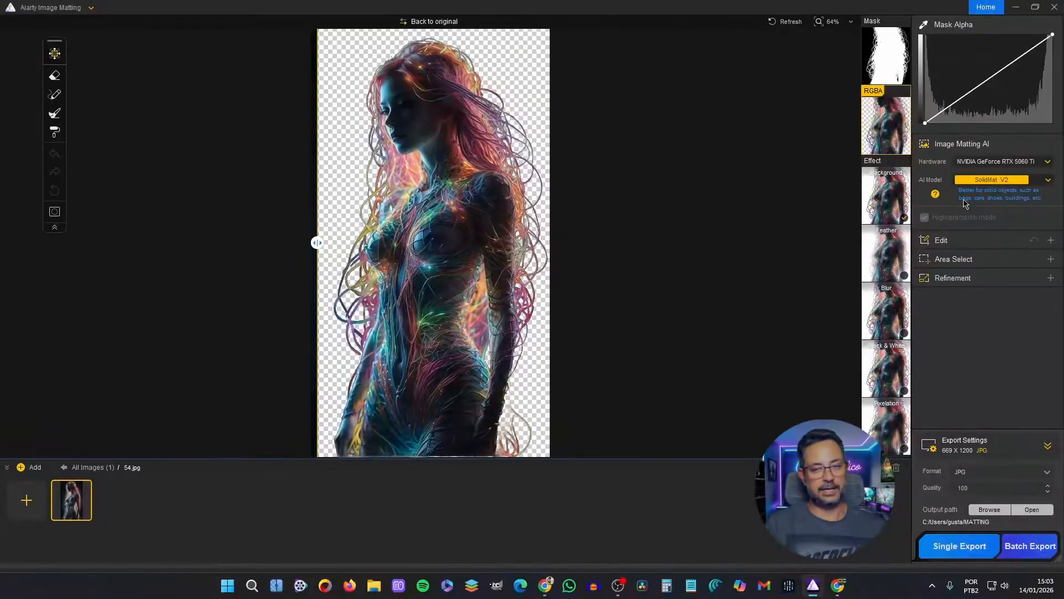
# - Use the Background effect to place the woman in front of the neon-lit gaming room image
pyautogui.click(893, 208)
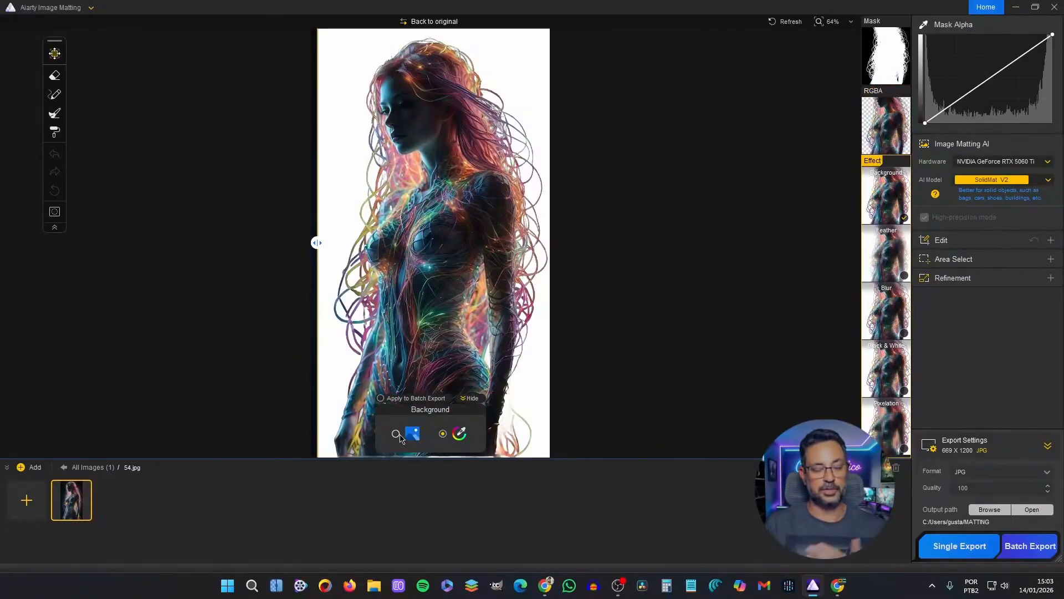
pyautogui.click(413, 435)
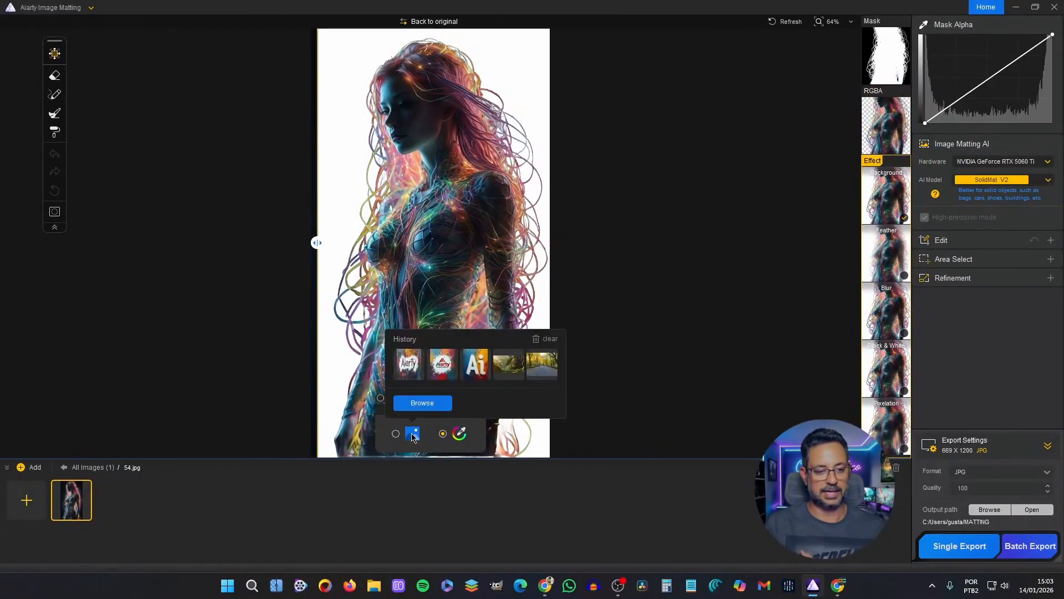
pyautogui.click(483, 387)
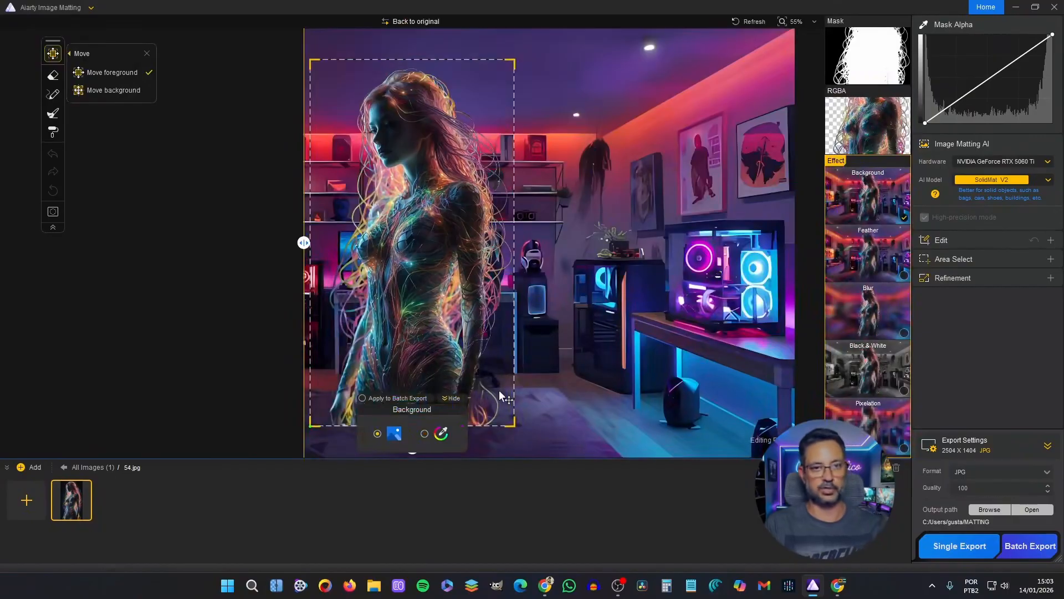
# - Switch the Background effect from an image to a solid pink colour
pyautogui.click(424, 433)
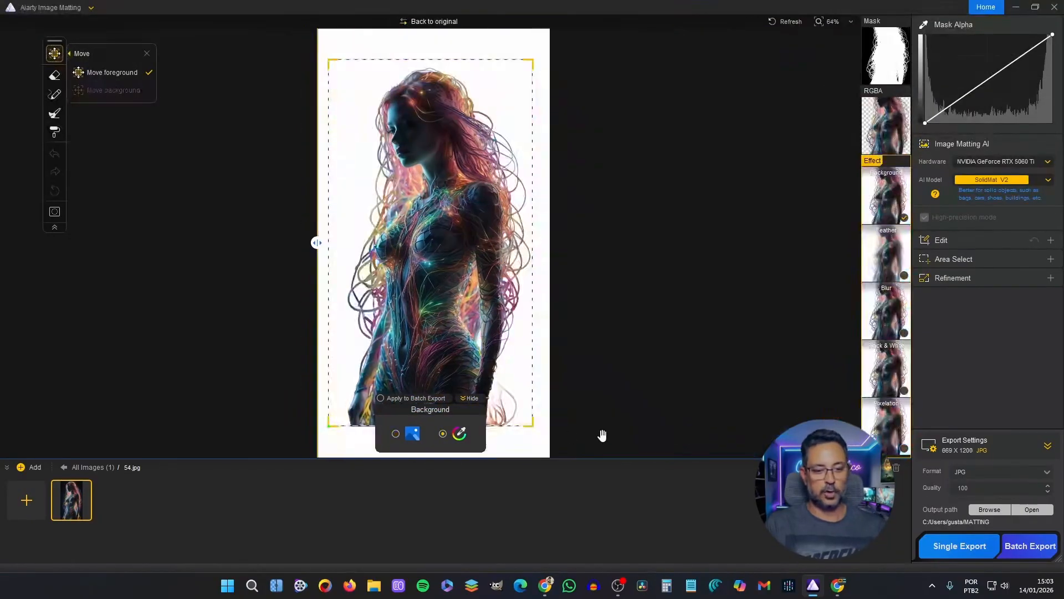
pyautogui.click(459, 433)
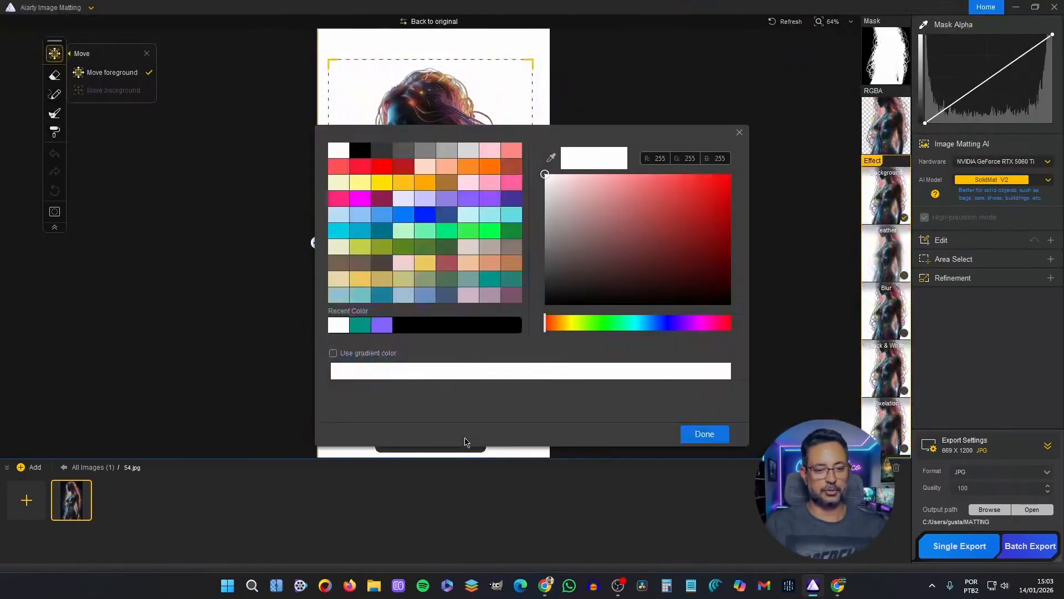
pyautogui.click(514, 185)
pyautogui.click(704, 434)
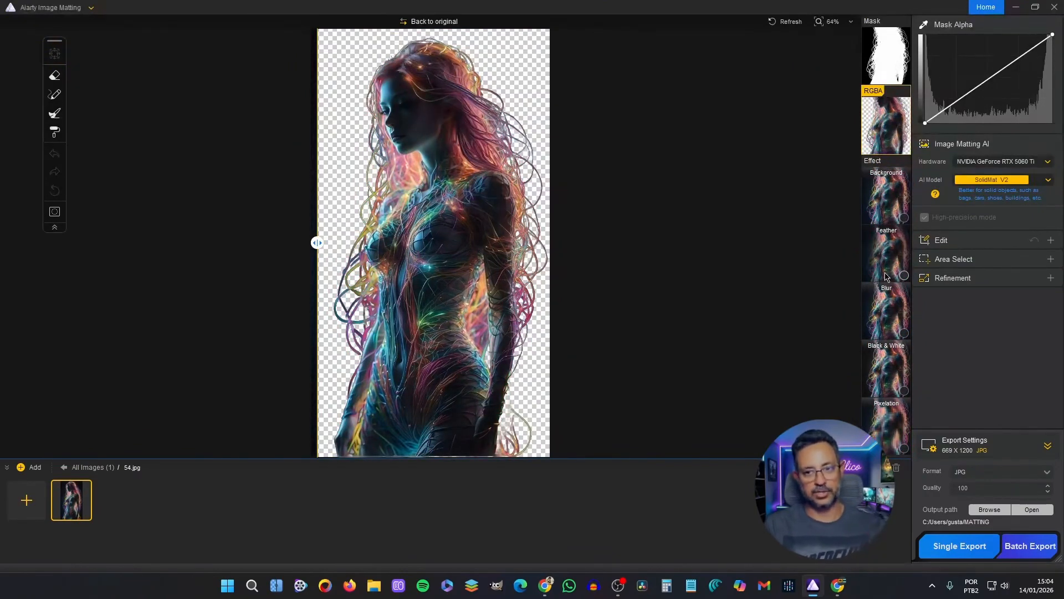
# - Display the effects result and enable the Feather and Blur effects for the cutout
pyautogui.click(891, 188)
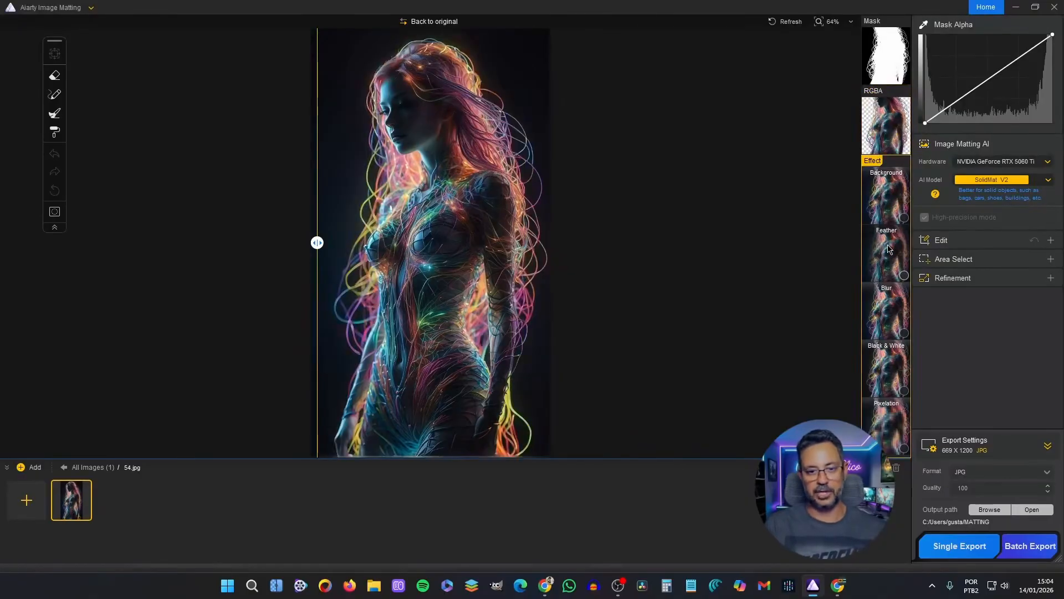
pyautogui.click(905, 280)
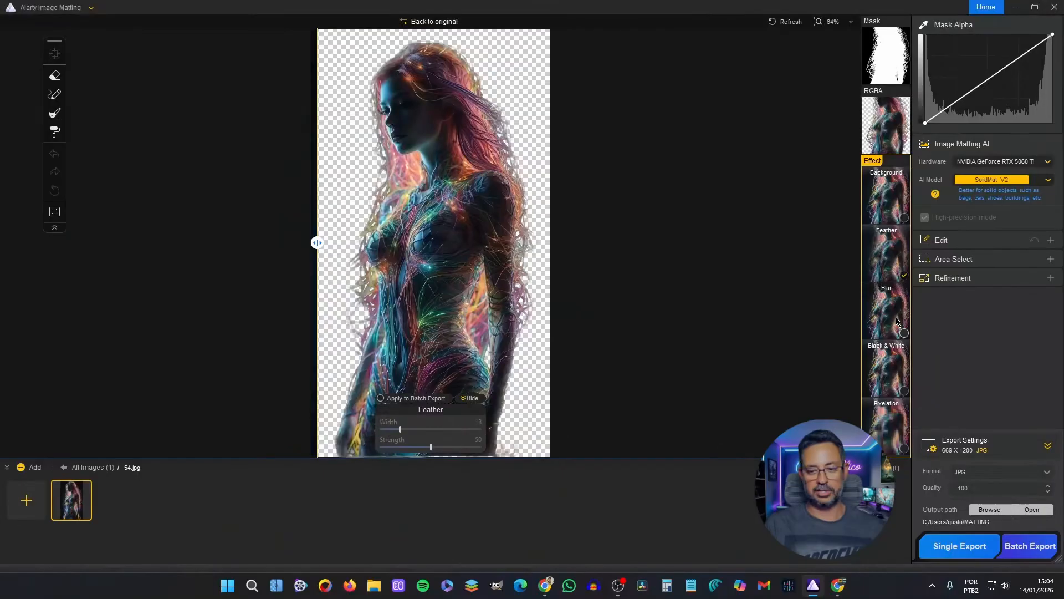
pyautogui.click(904, 332)
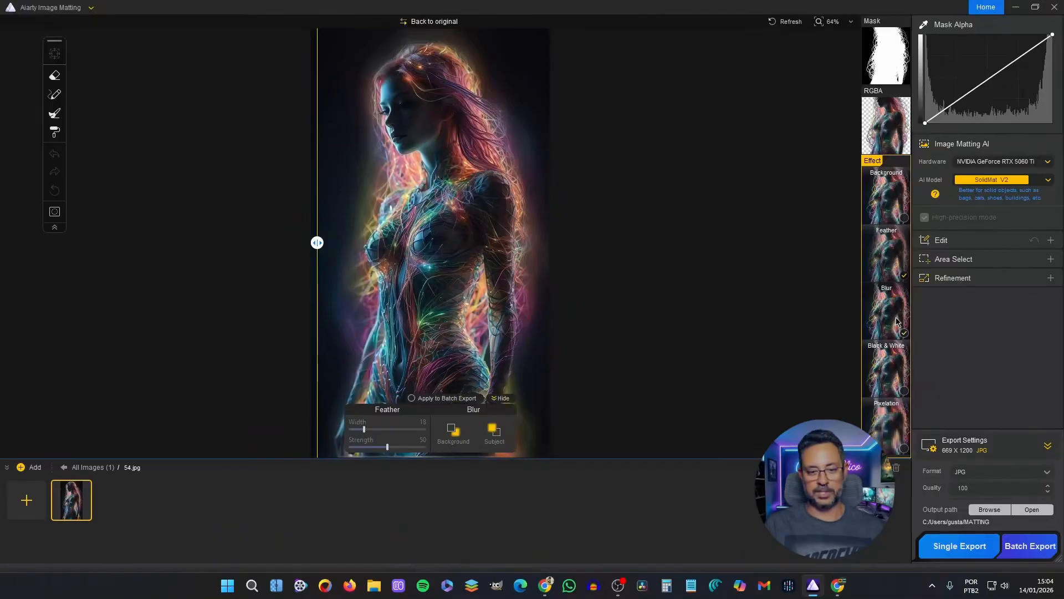
# - Set the Feather width to 15 and apply one of the blur styles to the background
pyautogui.click(452, 432)
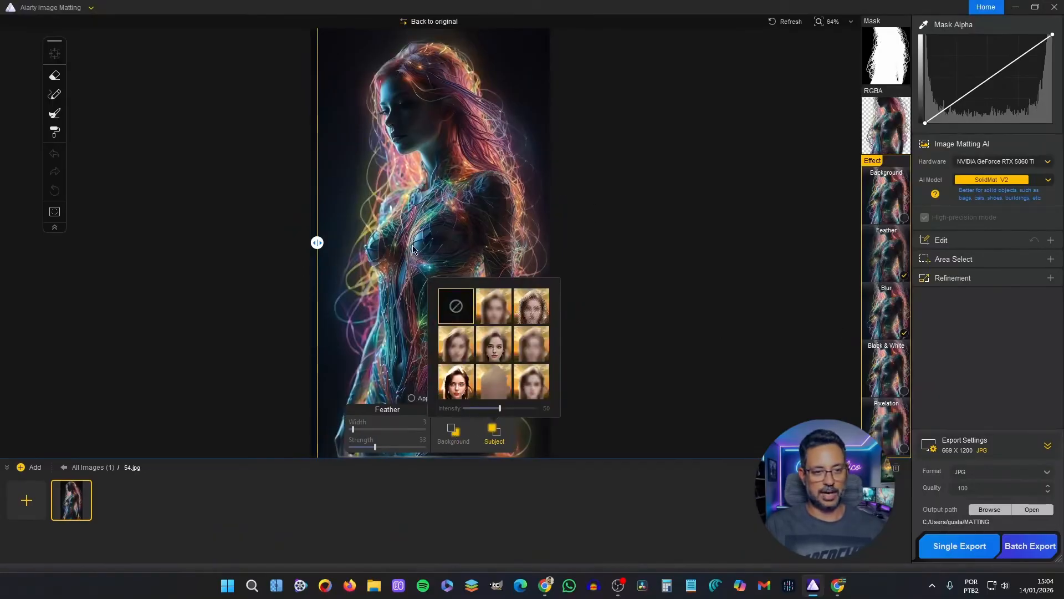
pyautogui.click(455, 435)
pyautogui.click(355, 430)
pyautogui.moveTo(355, 431); pyautogui.dragTo(362, 430)
pyautogui.click(452, 432)
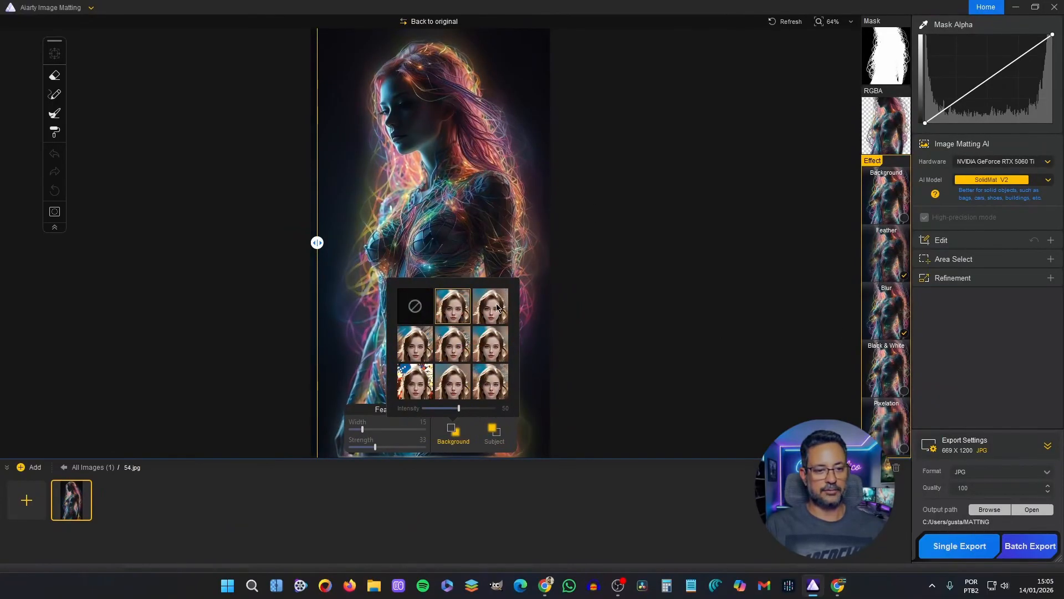
pyautogui.click(414, 389)
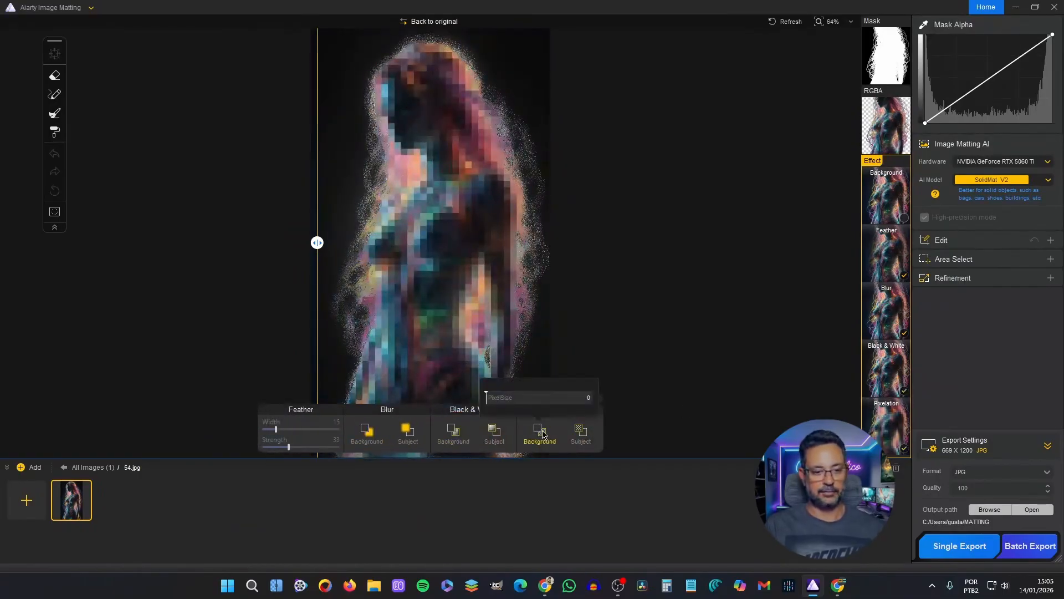
# - Lower the PixelSize of the subject's Pixelation effect until the blocks disappear, and display the mask
pyautogui.click(580, 430)
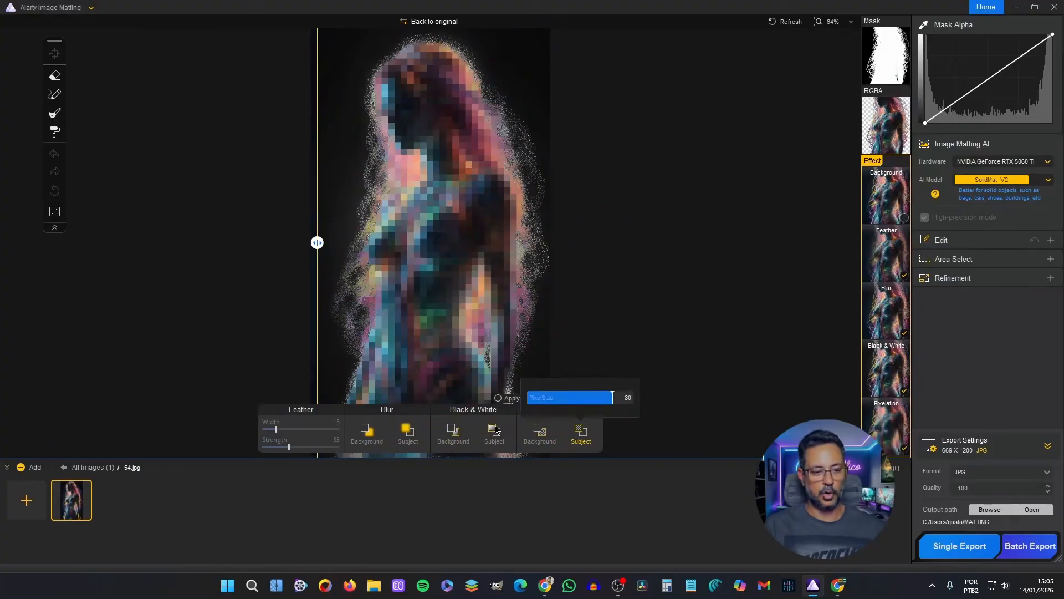
pyautogui.click(539, 433)
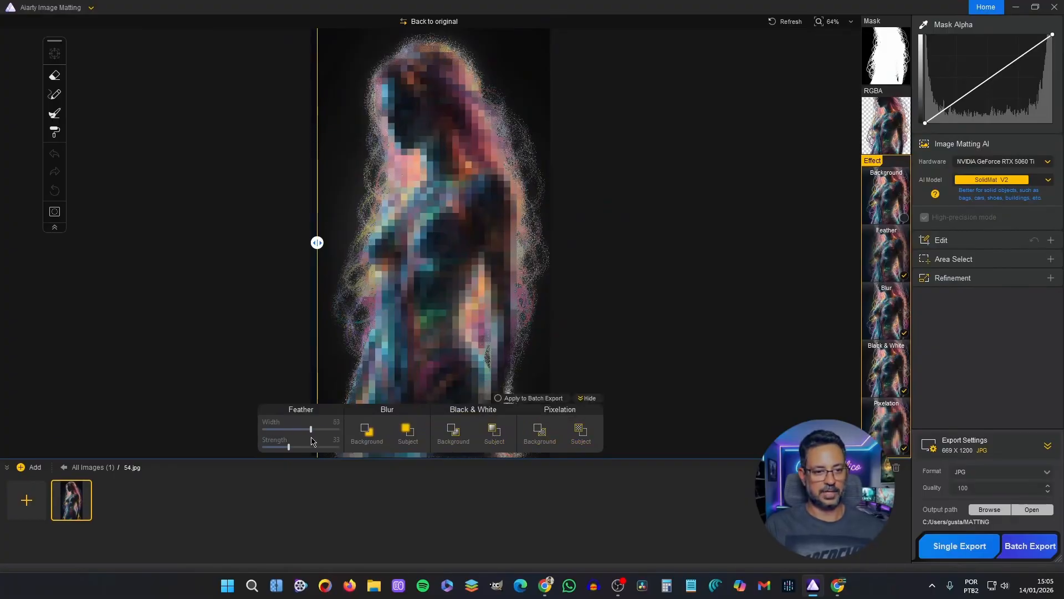
pyautogui.click(580, 431)
pyautogui.moveTo(625, 400); pyautogui.dragTo(576, 401)
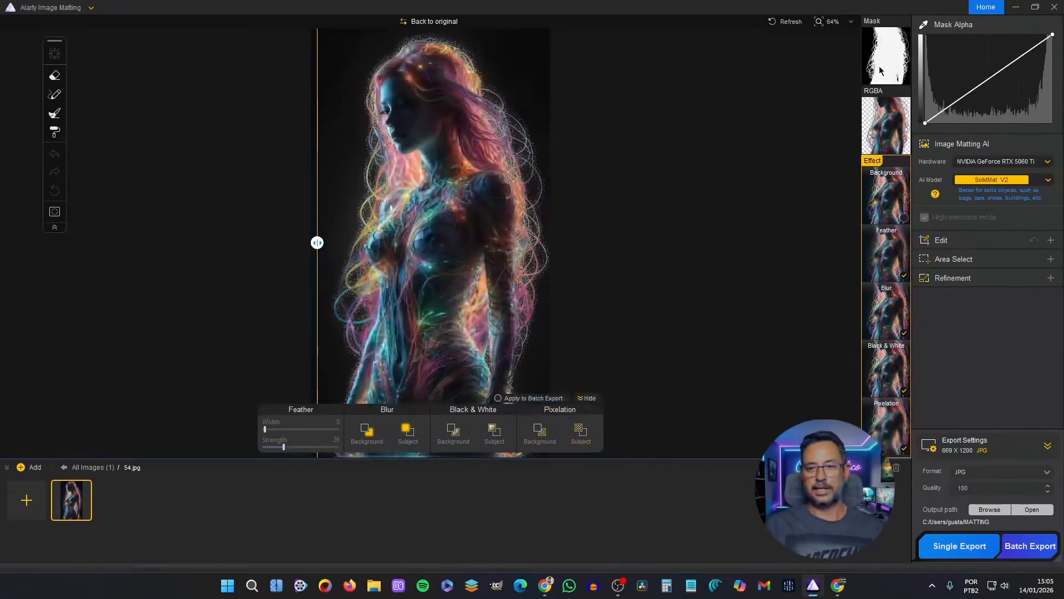
pyautogui.click(885, 55)
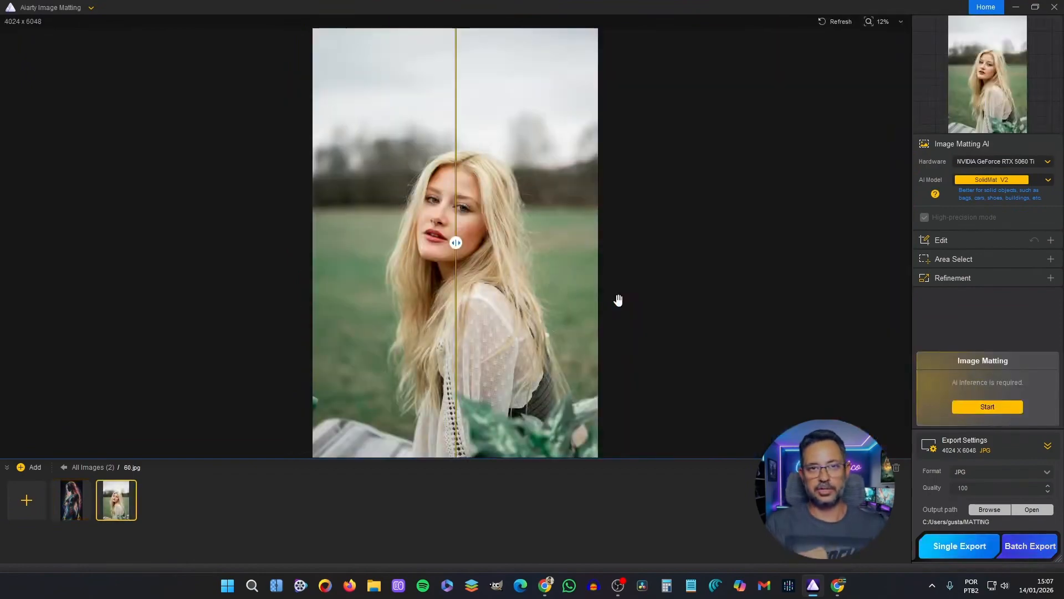
# - Remove the background of image 60 with the AlphaEdge V2 model and reveal the full cutout for comparison
pyautogui.click(1047, 181)
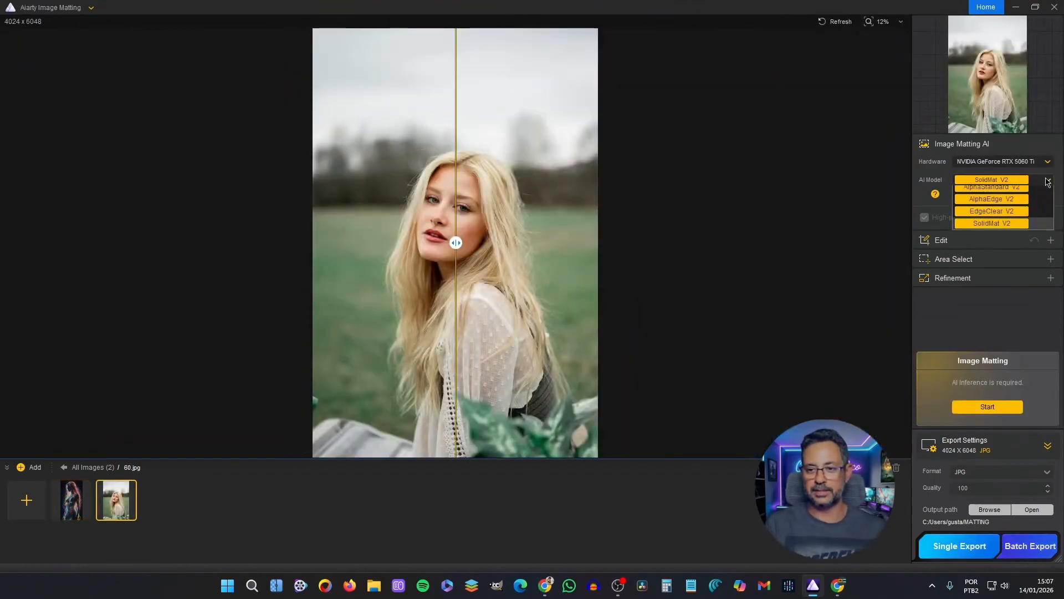
pyautogui.click(998, 204)
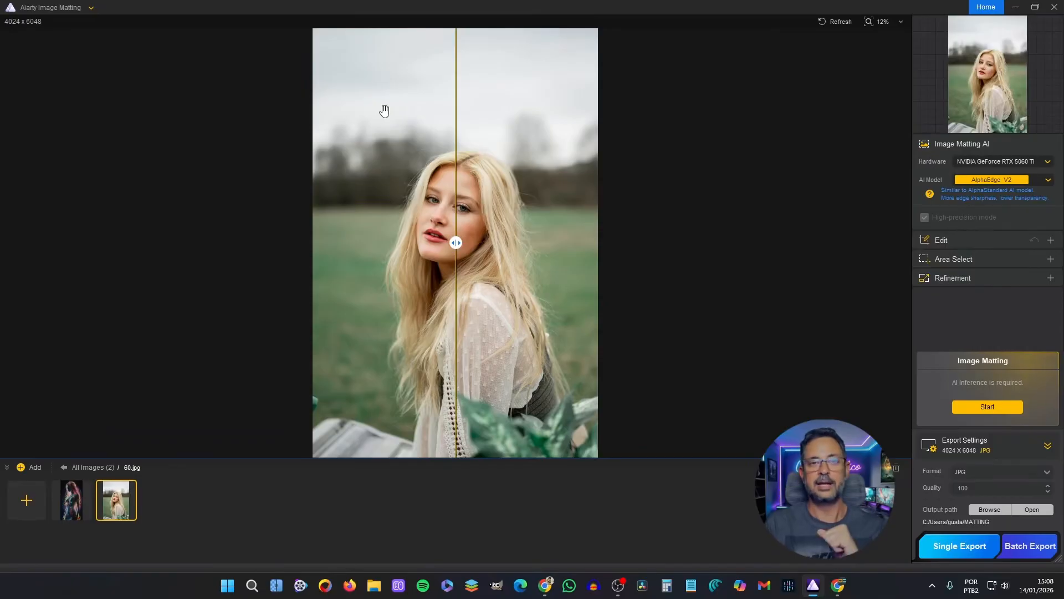
pyautogui.click(1015, 410)
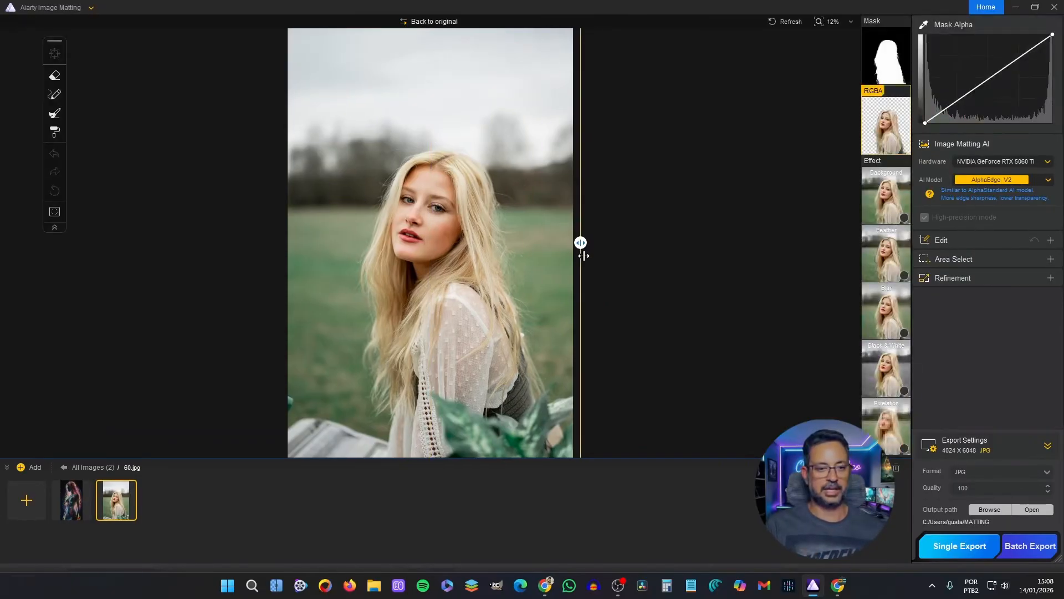
pyautogui.moveTo(583, 255); pyautogui.dragTo(260, 256)
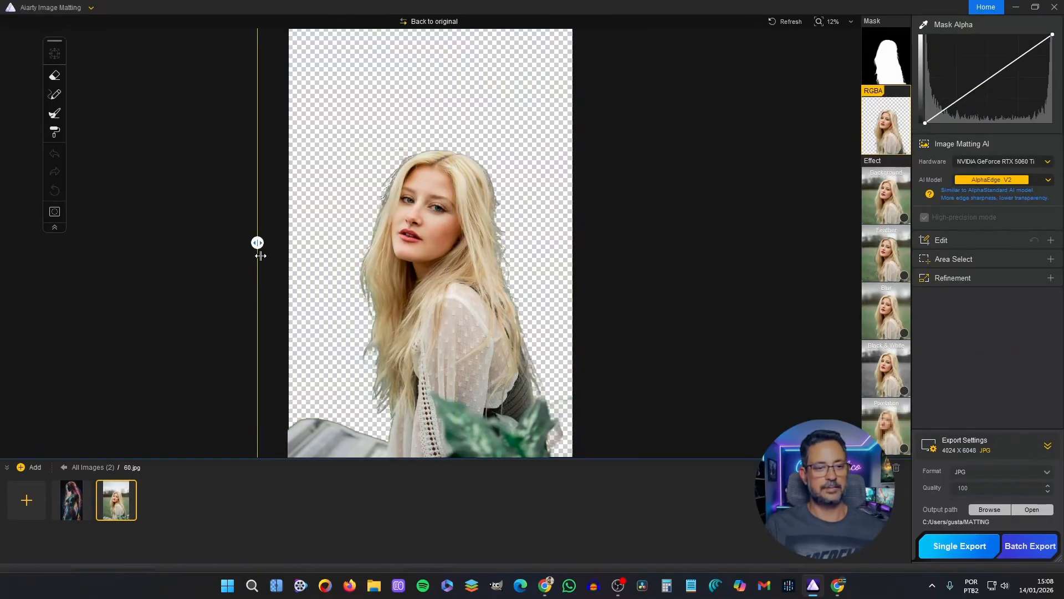
# - Enable the Feather effect on the blonde woman's cutout, raise its strength close to the maximum, and open the Refinement options
pyautogui.click(904, 276)
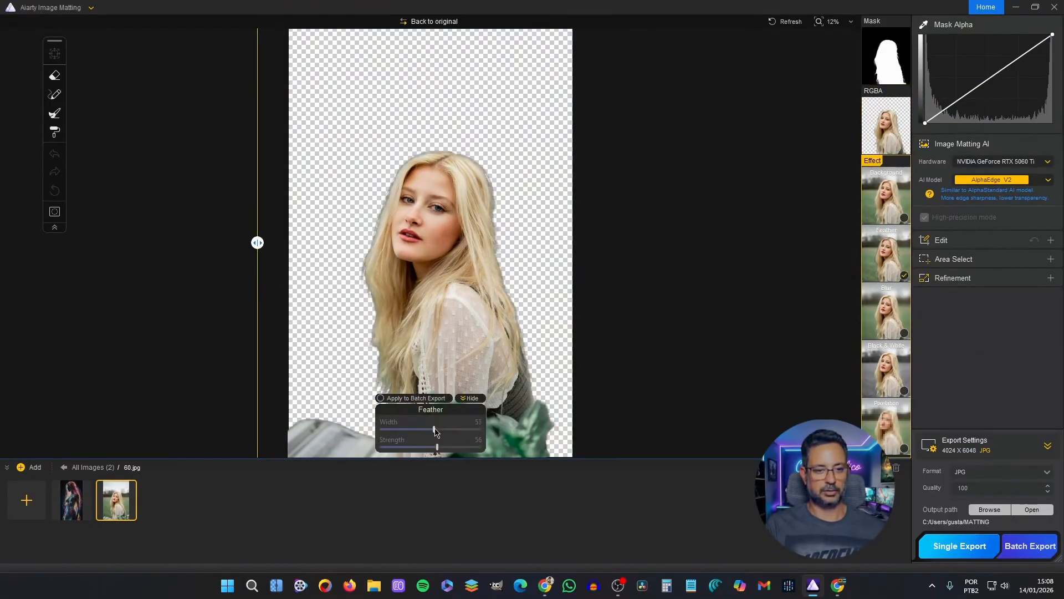
pyautogui.moveTo(438, 445); pyautogui.dragTo(475, 446)
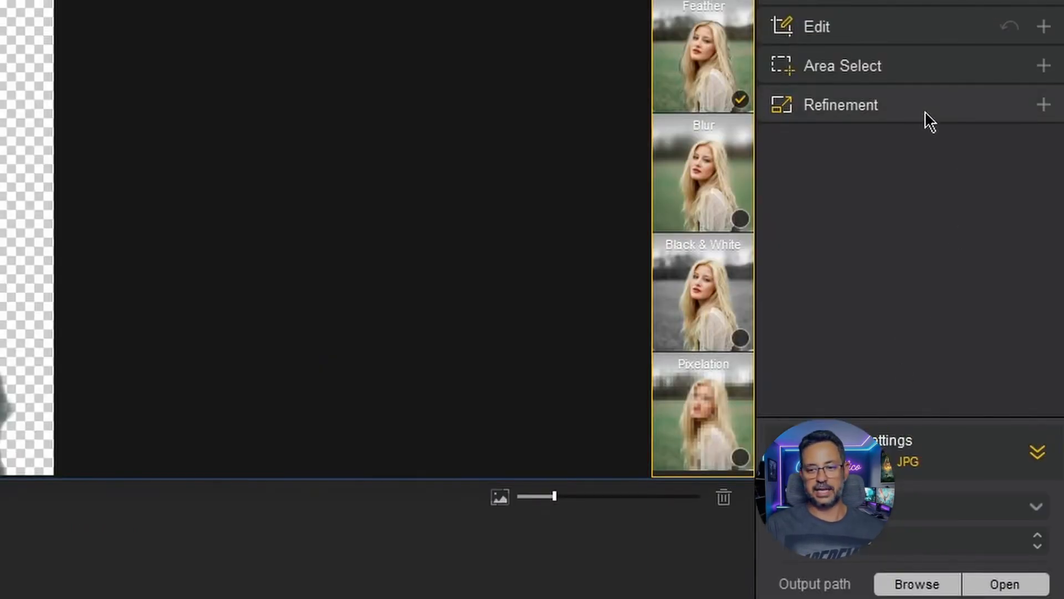
pyautogui.click(924, 110)
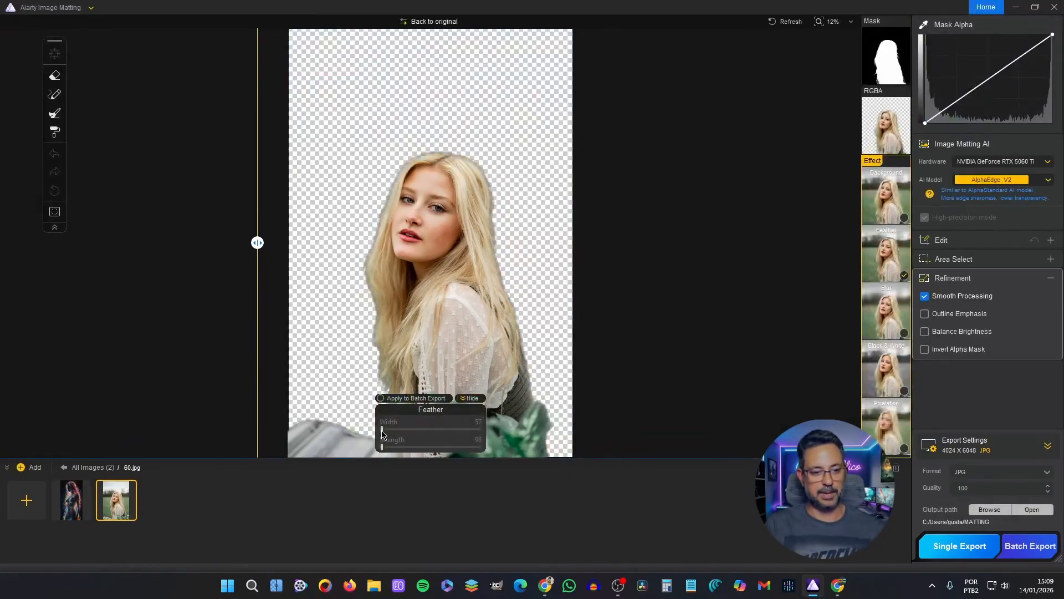
# - Adjust the Feather width on the blonde woman's cutout, trying higher settings before returning to a low one
pyautogui.moveTo(382, 428); pyautogui.dragTo(408, 432)
pyautogui.moveTo(393, 433); pyautogui.dragTo(474, 437)
pyautogui.click(397, 430)
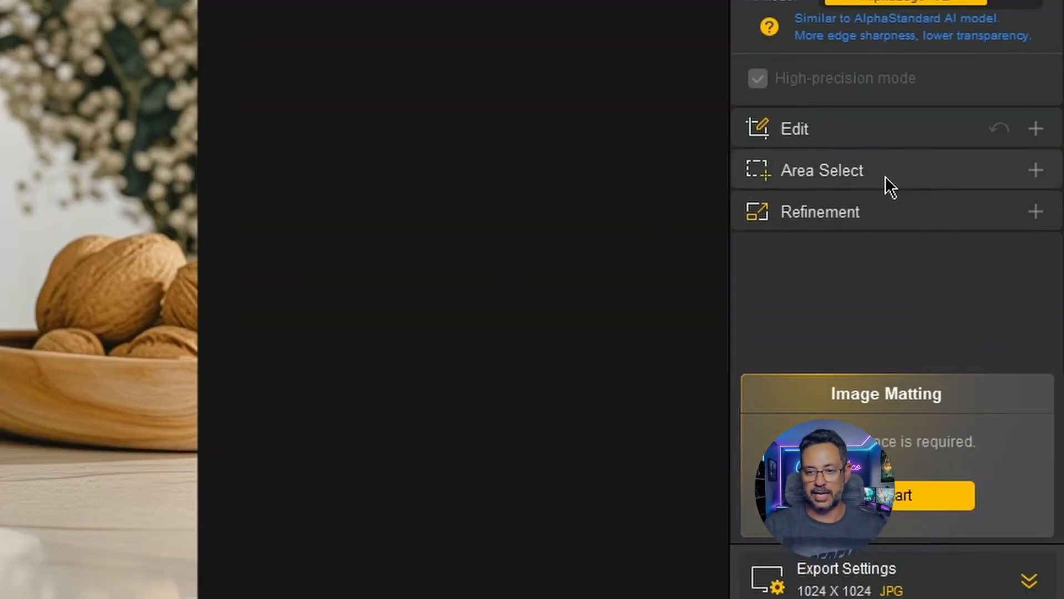
# - Run automatic AI detection on the tote bag image and keep only the IndoorOffice Or HouseholdItem area selected
pyautogui.click(885, 178)
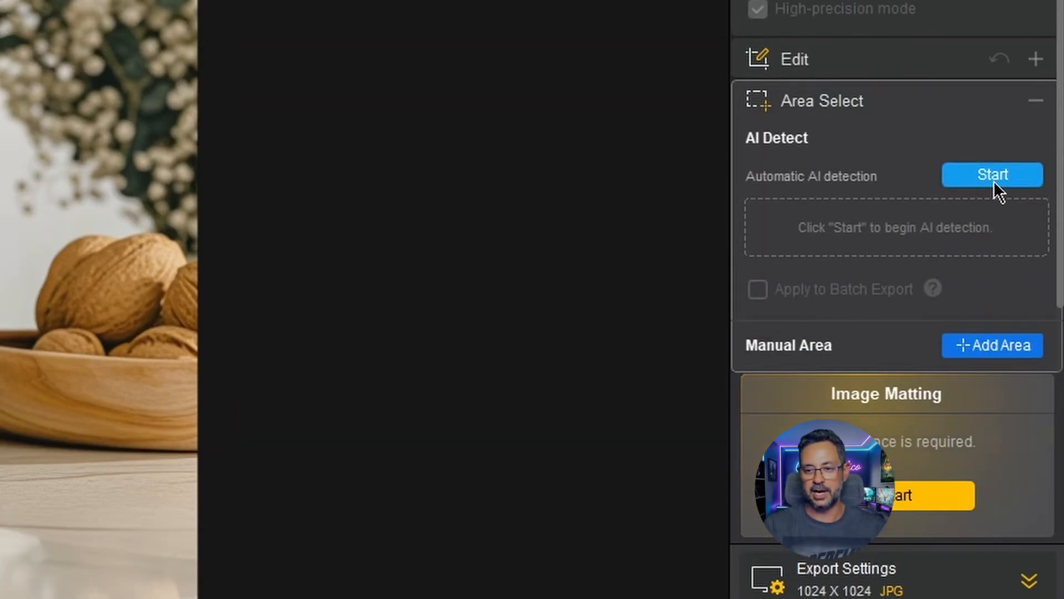
pyautogui.click(993, 181)
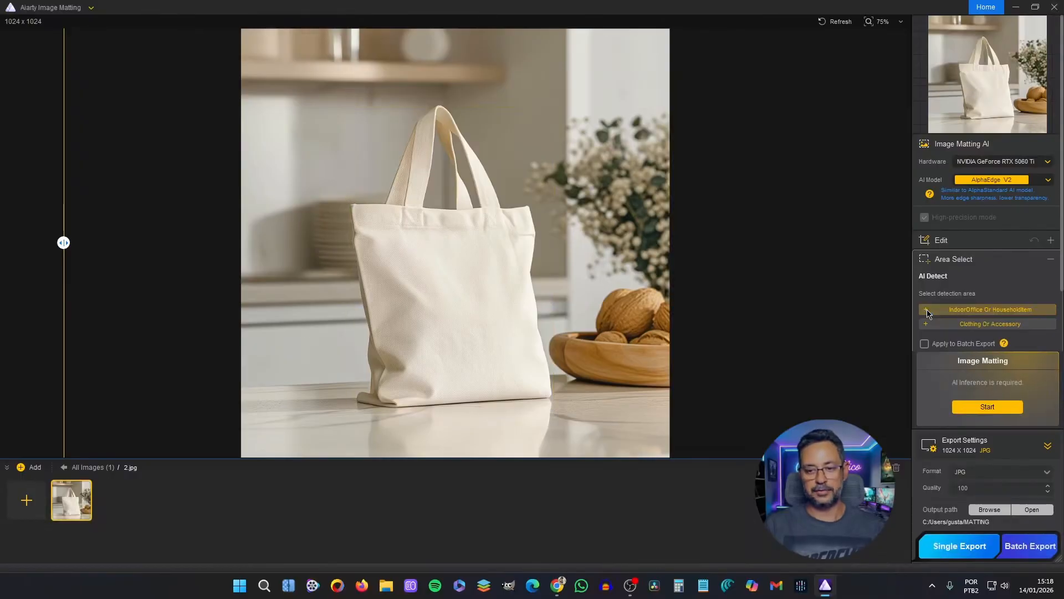
pyautogui.click(927, 311)
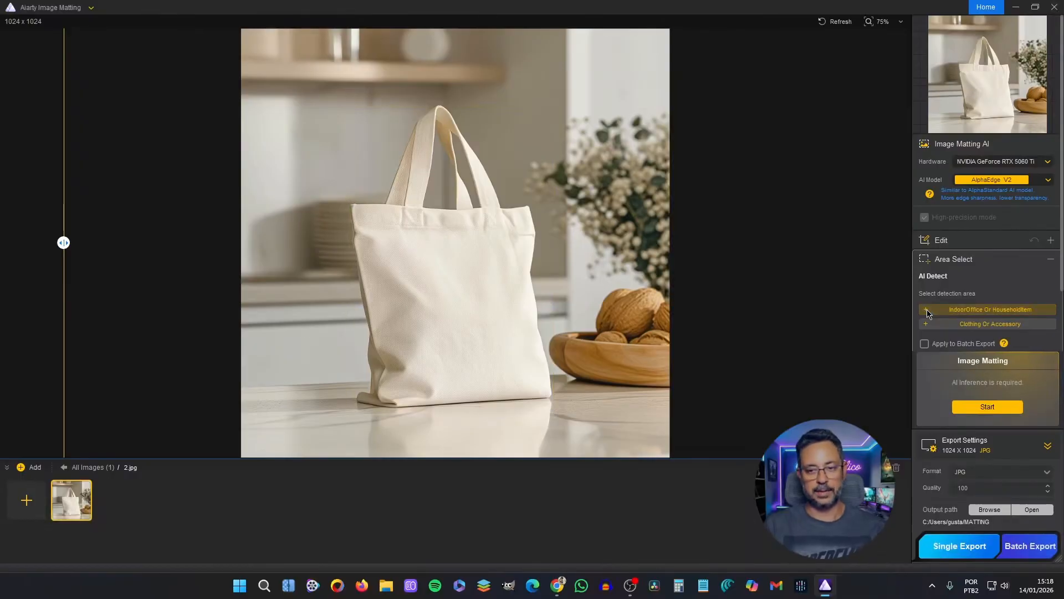
pyautogui.click(927, 326)
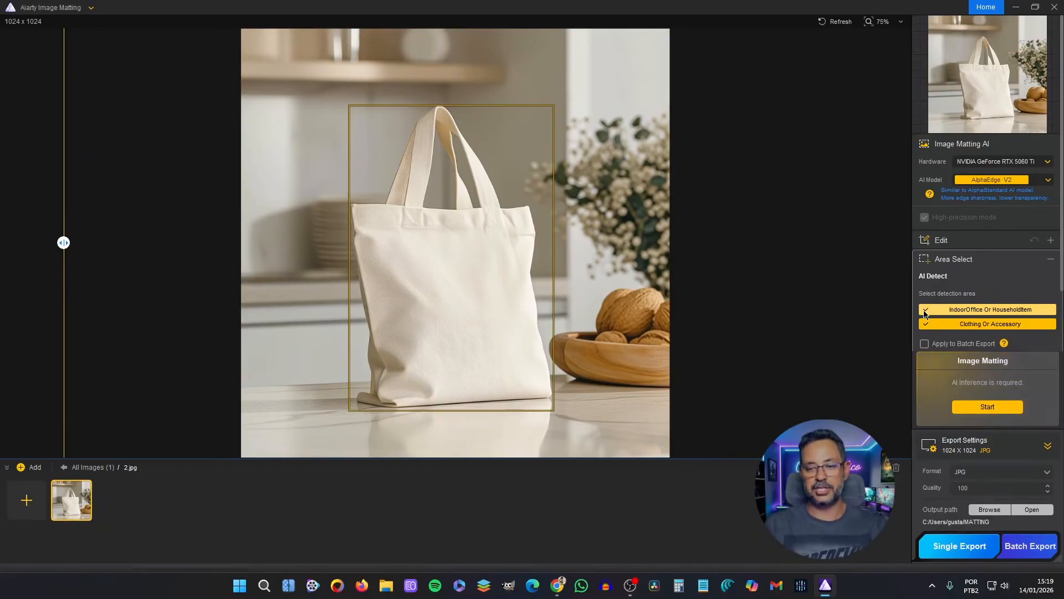
pyautogui.click(927, 327)
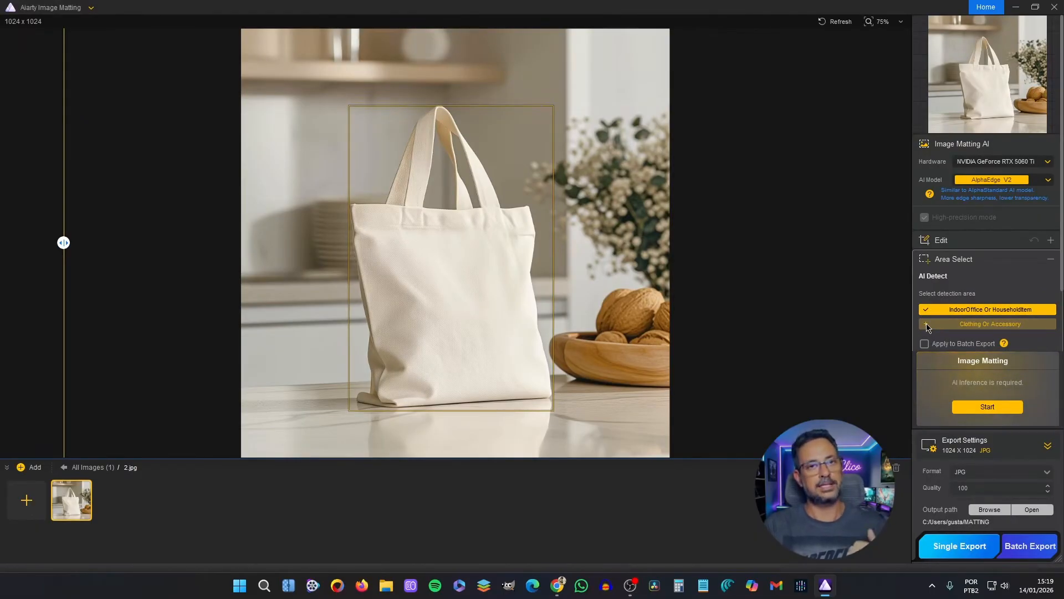
# - Add a manual selection area around the wooden bowl of walnuts beside the tote bag
pyautogui.scroll(-1, 981, 310)
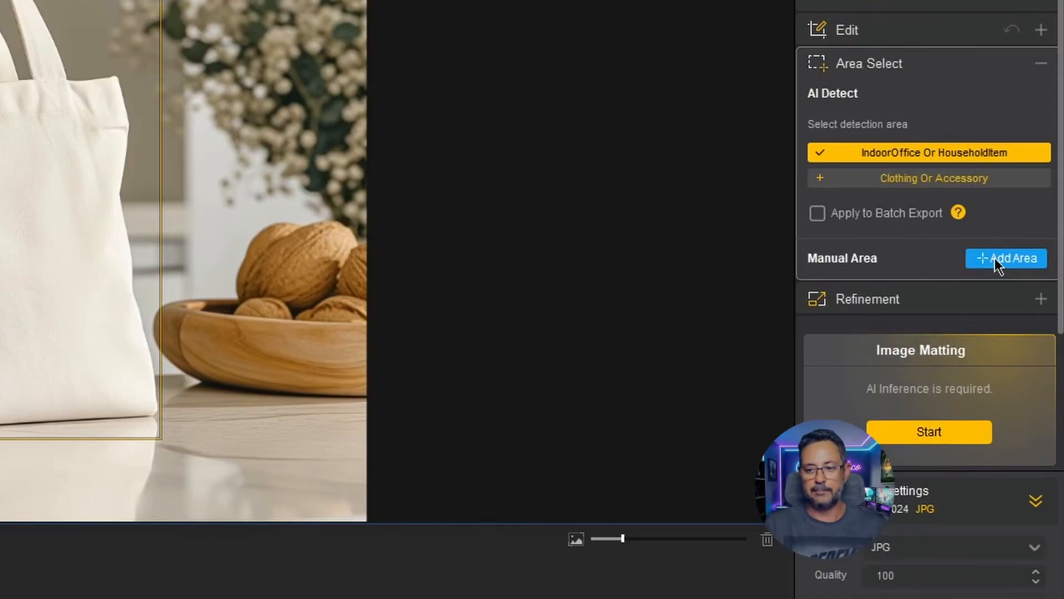
pyautogui.click(995, 259)
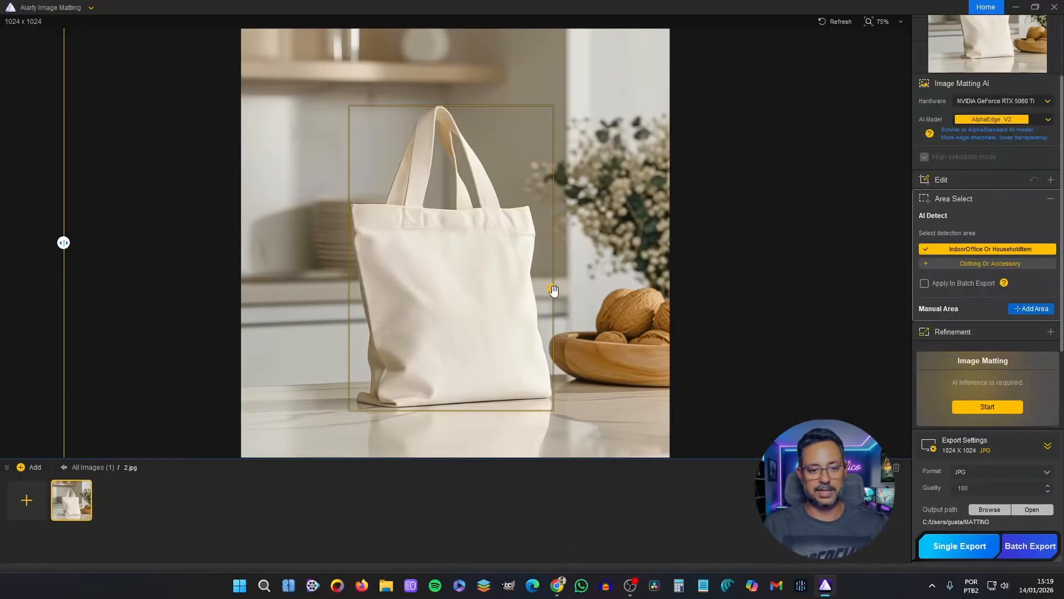
pyautogui.moveTo(157, 215); pyautogui.dragTo(416, 417)
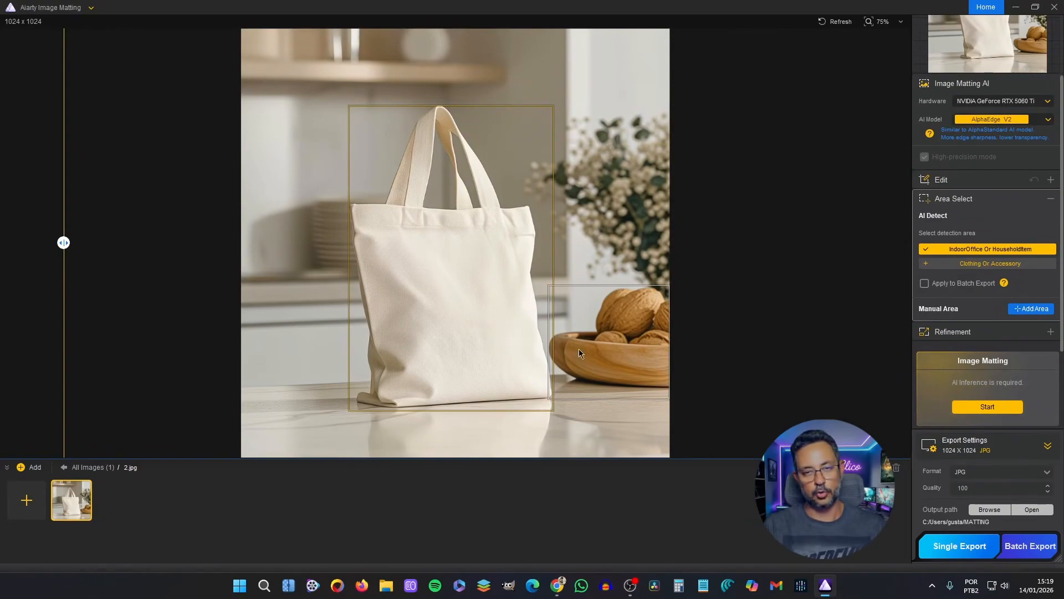
# - Switch the matting model to AlphaStandard V2 and run the background removal on the selected areas
pyautogui.click(992, 120)
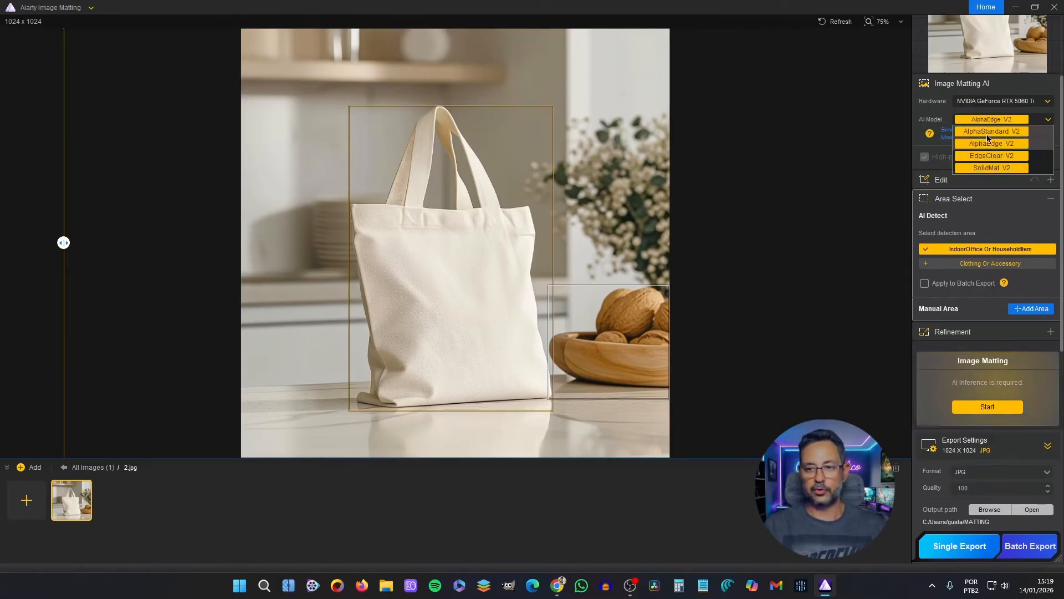
pyautogui.click(986, 133)
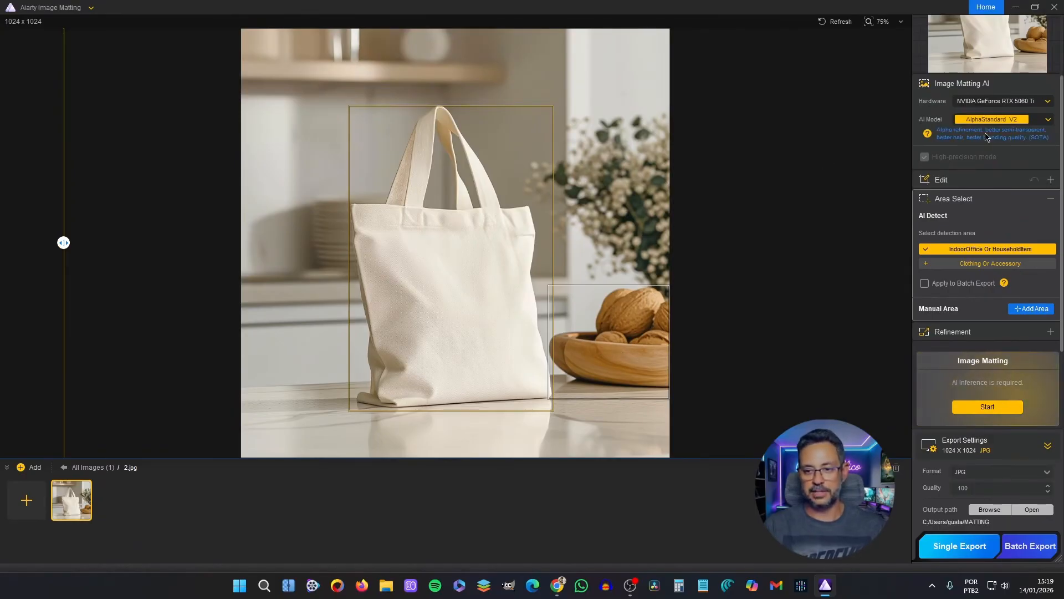
pyautogui.click(1009, 411)
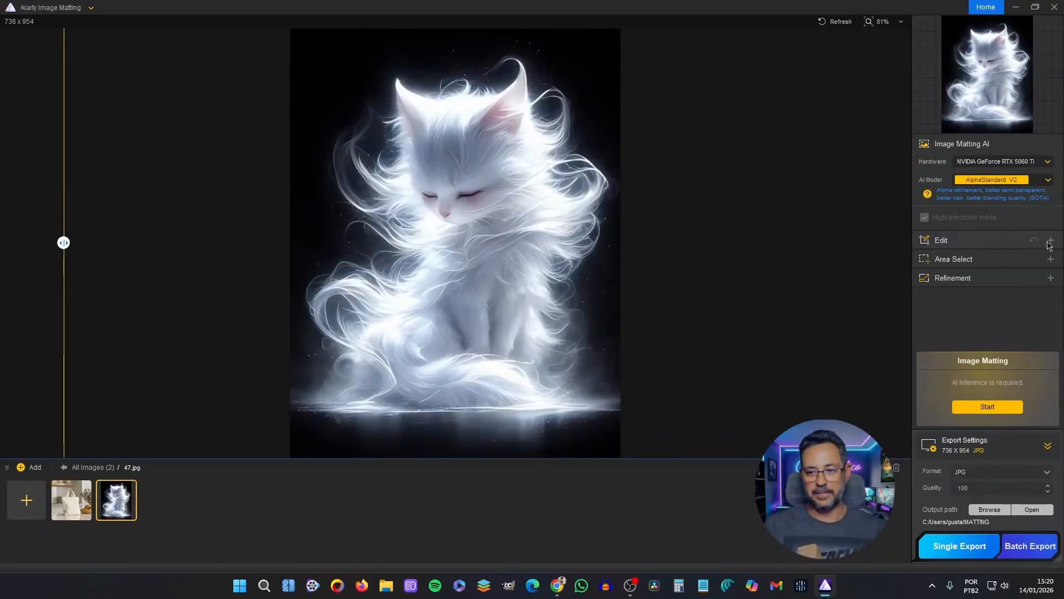
# - Enhance the white cat image with the Smooth Diff v2 model at x2 upscale, and reveal its transparent cutout for comparison
pyautogui.click(1050, 242)
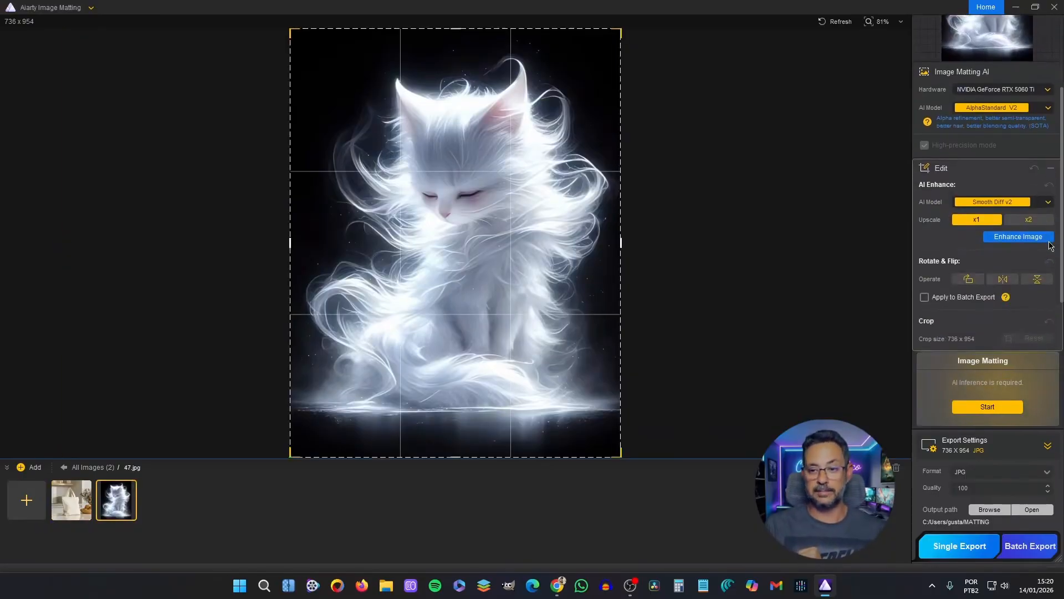
pyautogui.click(1048, 203)
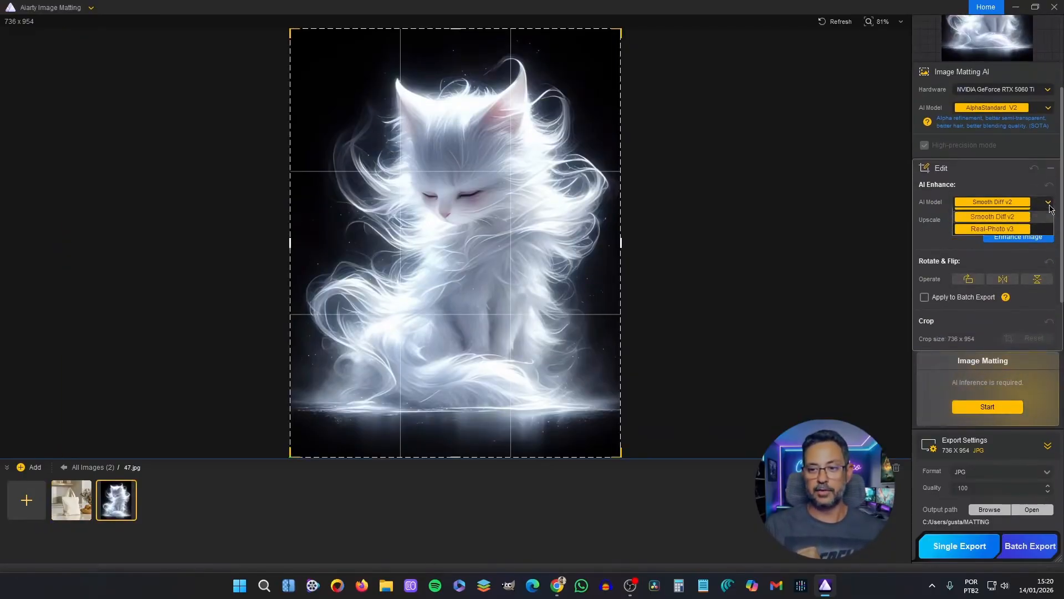
pyautogui.click(989, 229)
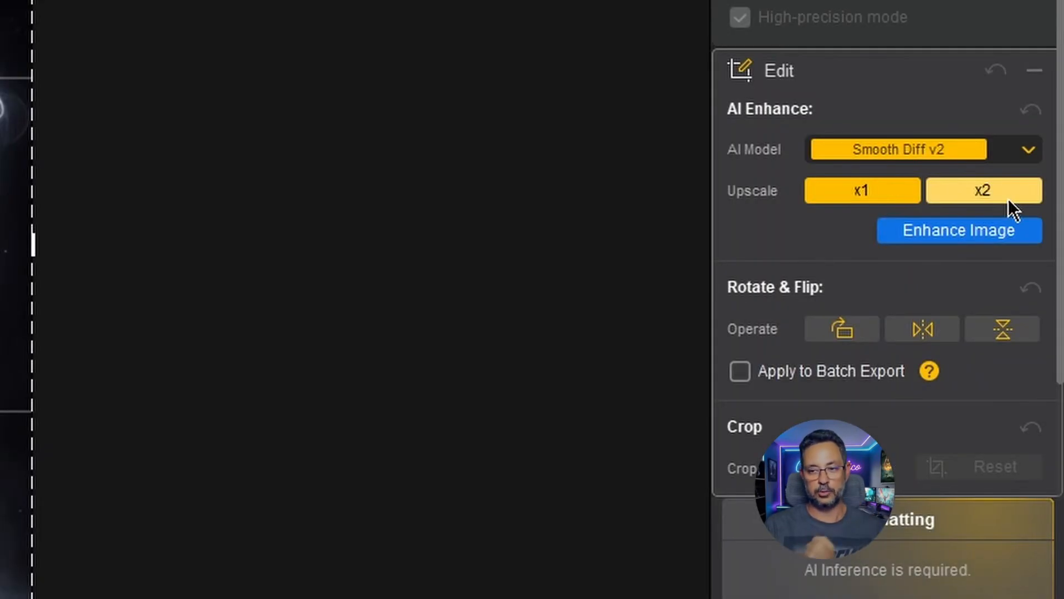
pyautogui.click(1005, 197)
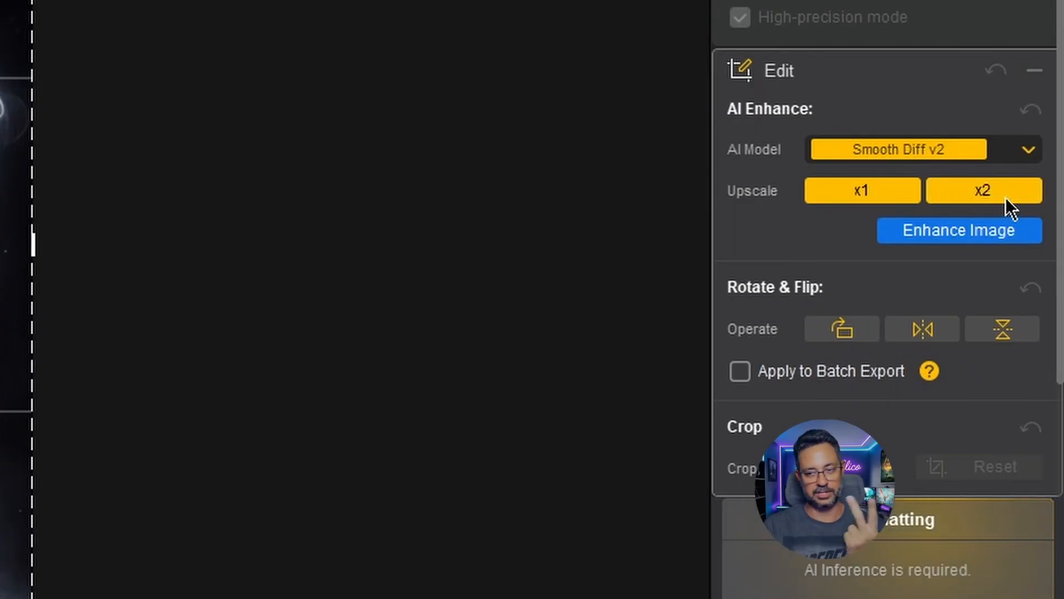
pyautogui.click(975, 233)
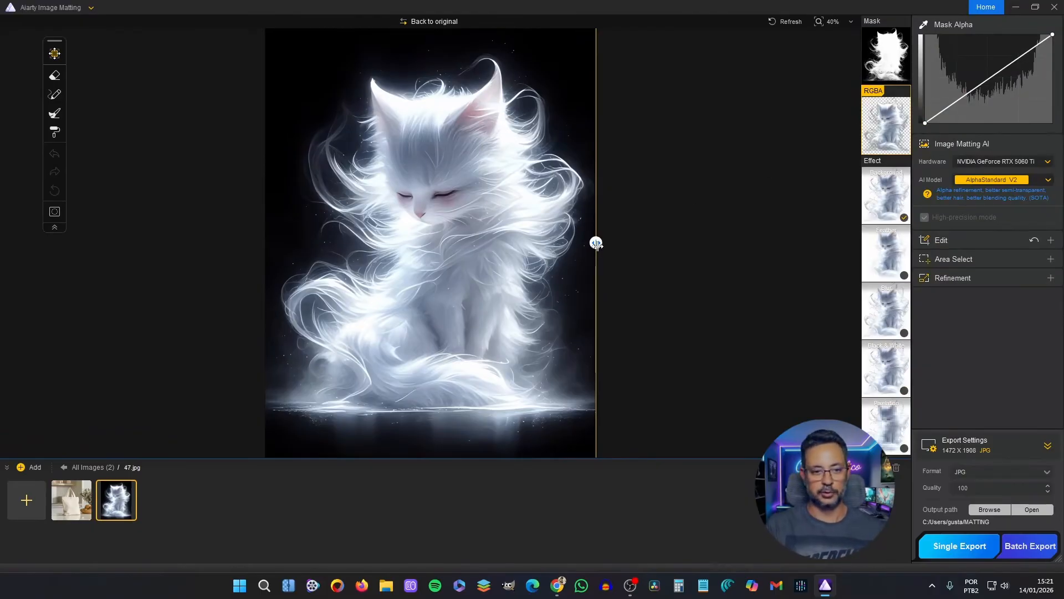
pyautogui.moveTo(596, 242); pyautogui.dragTo(282, 243)
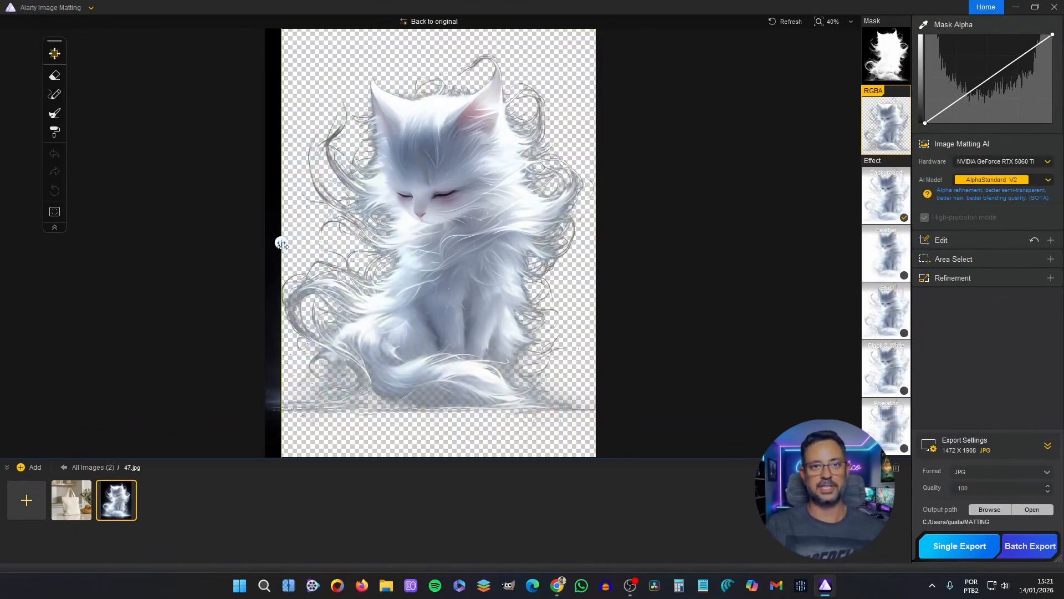
# - Rotate the white cat image, then shrink its crop frame from an upper corner and reposition the frame
pyautogui.click(941, 240)
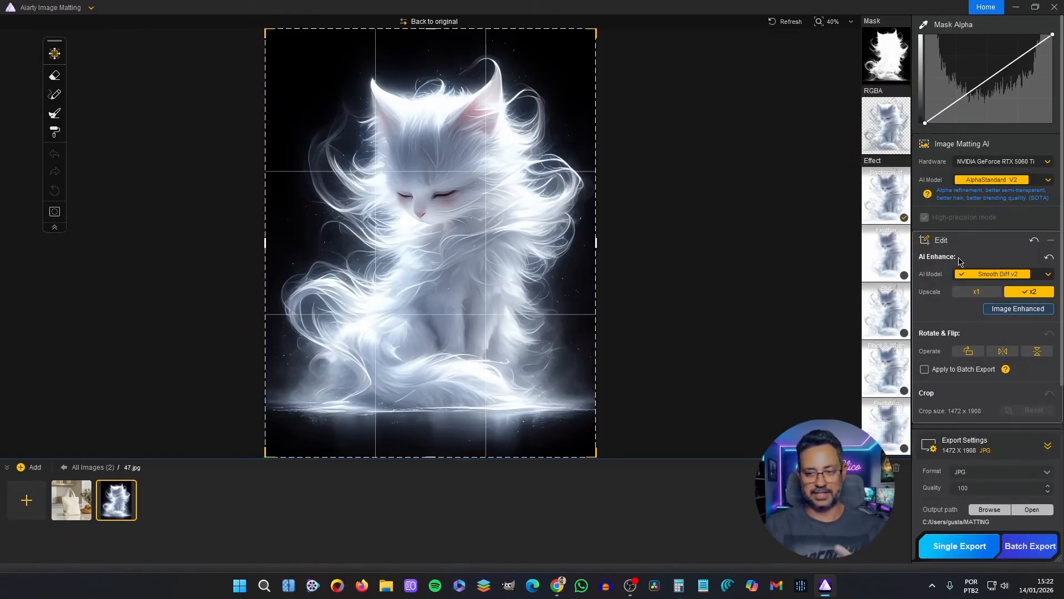
pyautogui.click(978, 359)
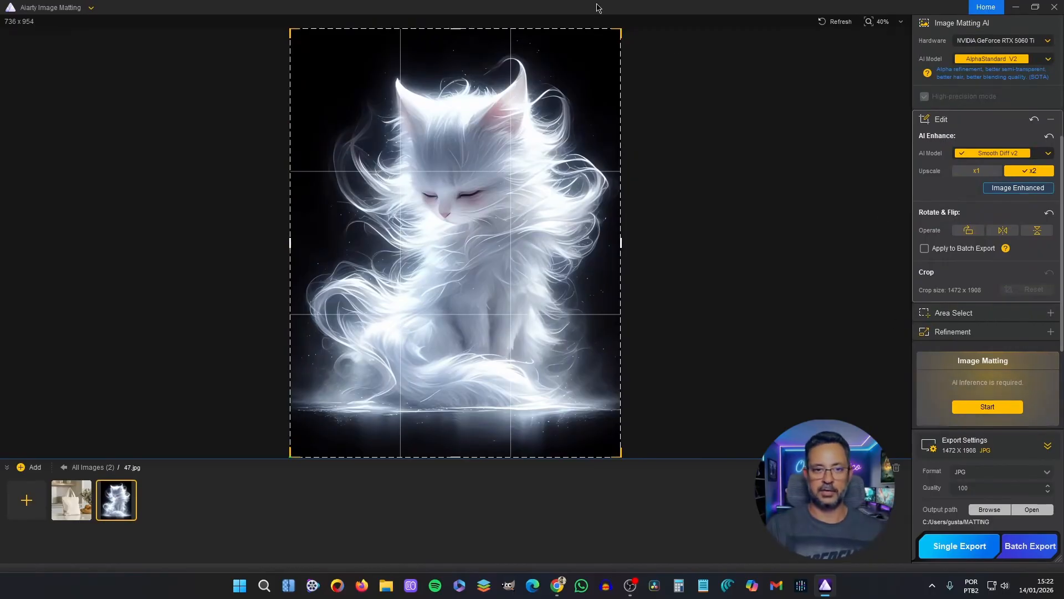
pyautogui.moveTo(621, 29); pyautogui.dragTo(556, 98)
pyautogui.moveTo(480, 152); pyautogui.dragTo(523, 129)
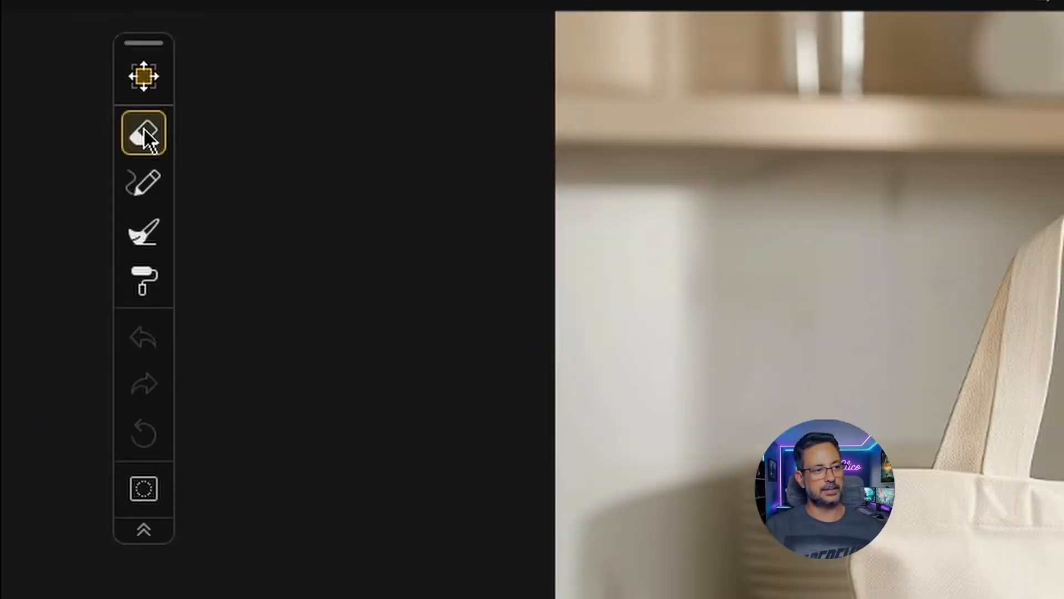
# - Examine the parameters of the eraser, brush and other mask retouching tools on the tote bag image
pyautogui.click(54, 73)
pyautogui.click(143, 182)
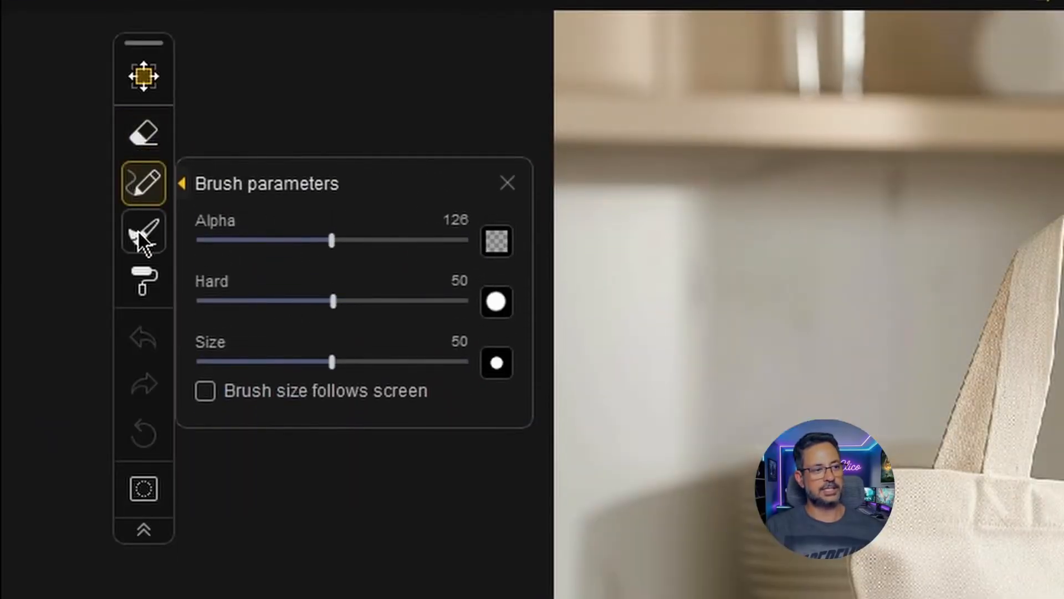
pyautogui.click(144, 233)
pyautogui.click(146, 287)
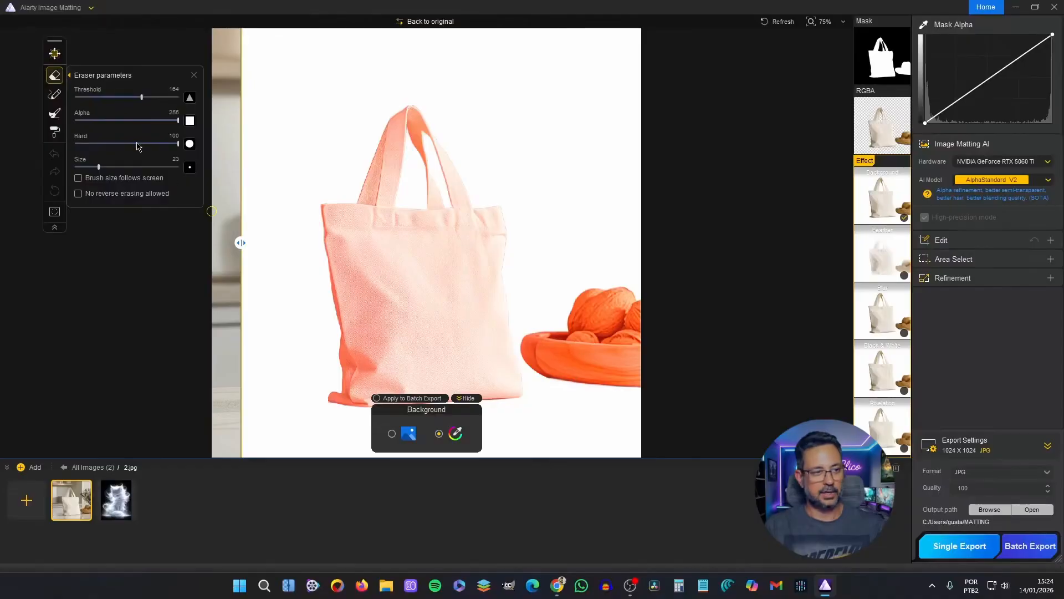
pyautogui.click(57, 78)
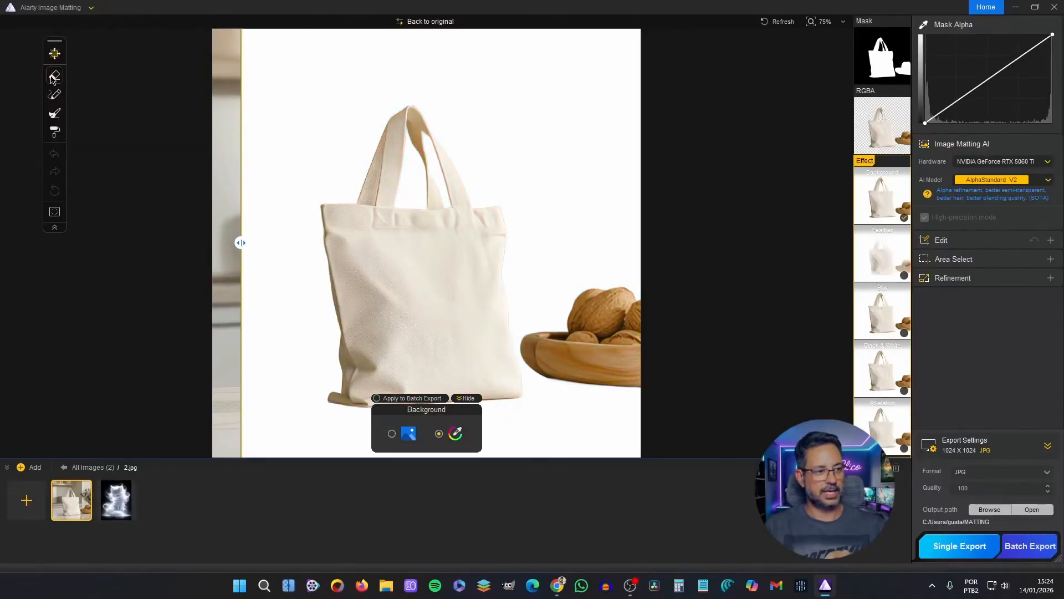
# - Adjust the brush's Hard parameter and return to the eraser for the tote bag cutout
pyautogui.click(55, 94)
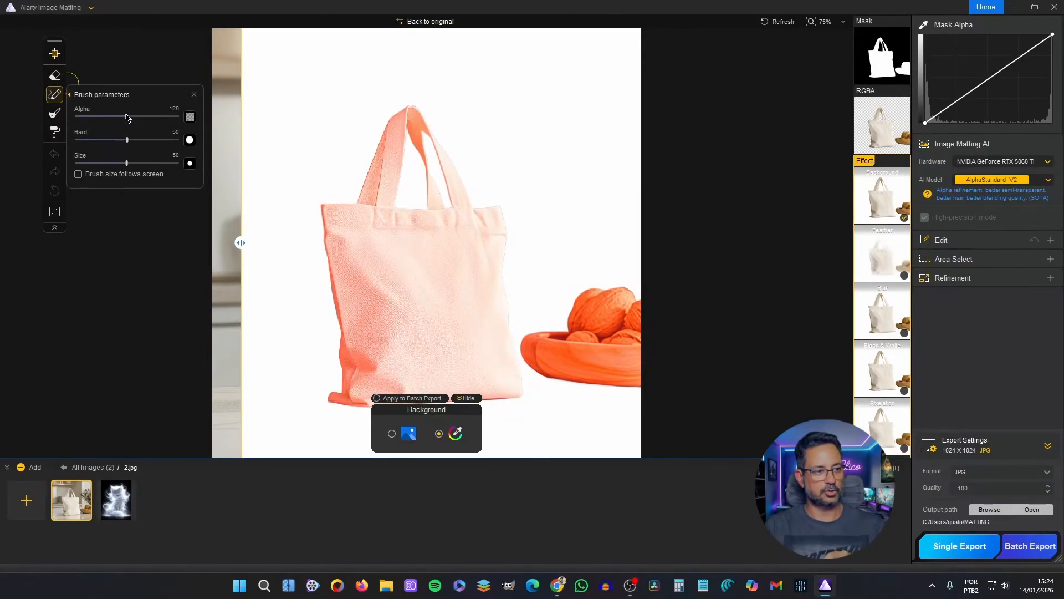
pyautogui.moveTo(127, 140); pyautogui.dragTo(165, 145)
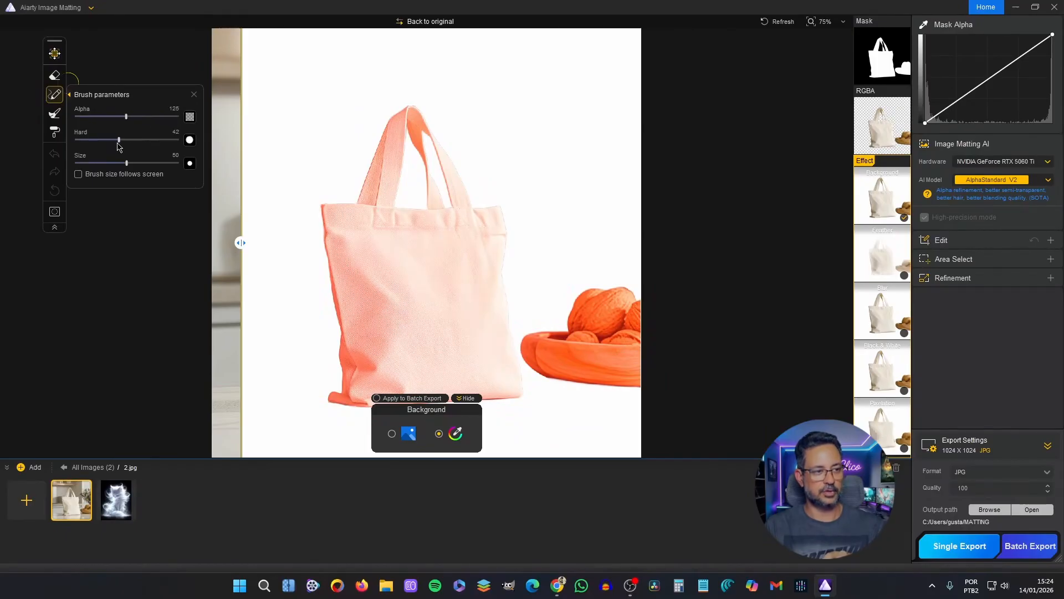
pyautogui.click(58, 82)
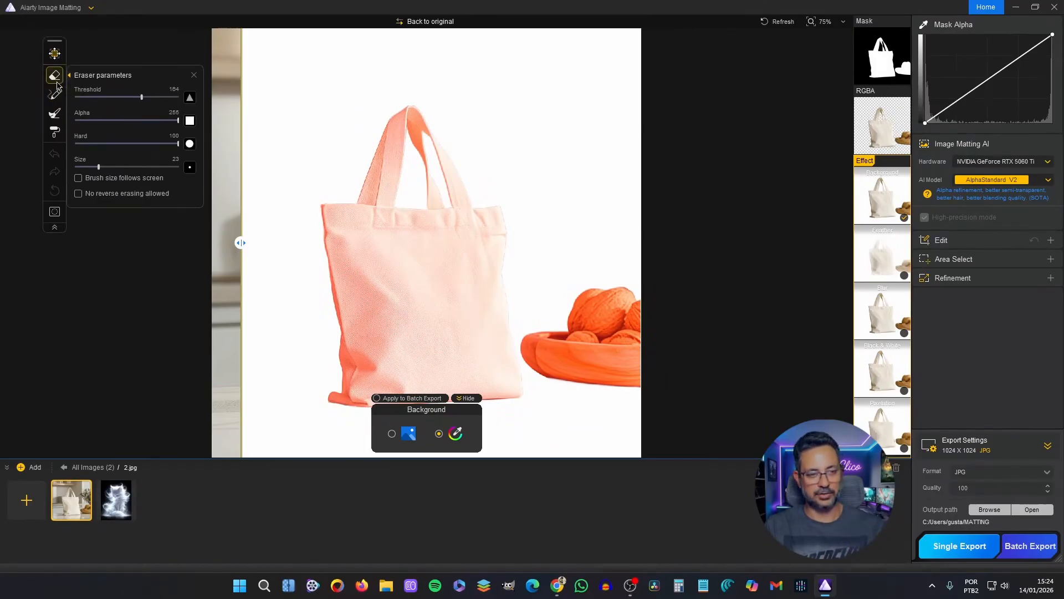